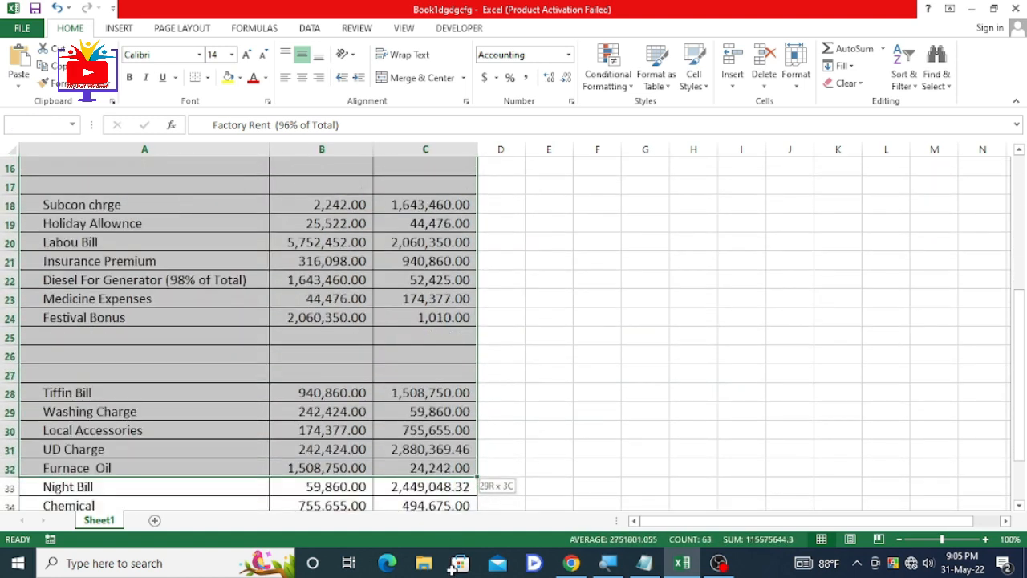
# Step: Select the overhead data range from cell A4 through column C down to the last filled row, including the blank rows
pyautogui.click(438, 412)
pyautogui.scroll(6, 280, 284)
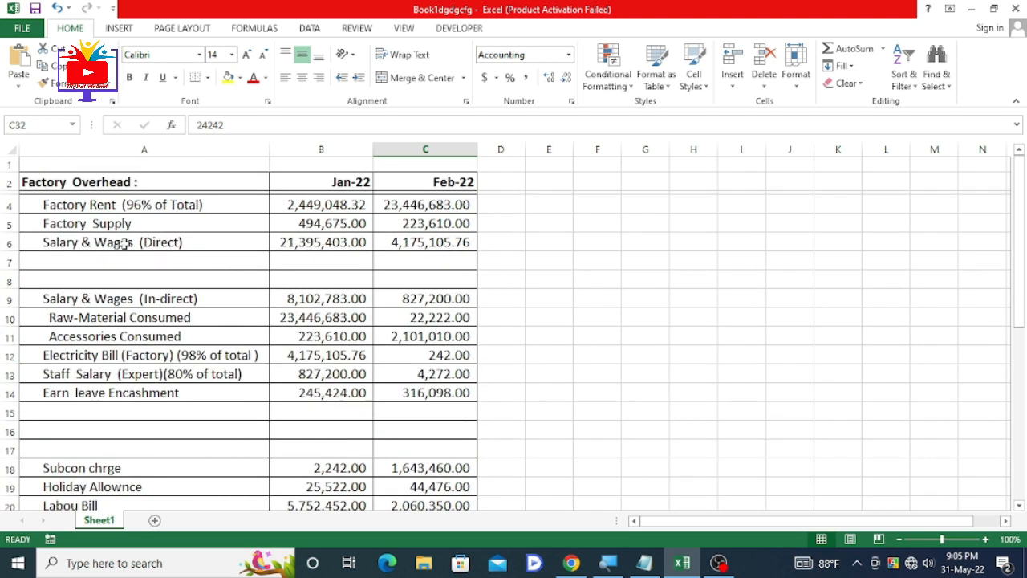
pyautogui.click(89, 205)
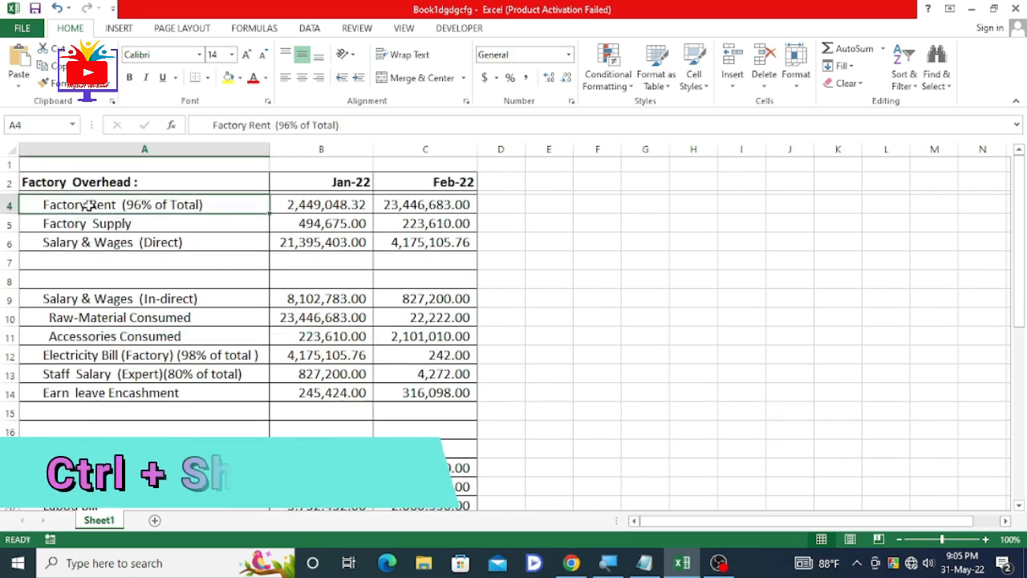
pyautogui.hotkey('ctrl', 'shift', 'End')
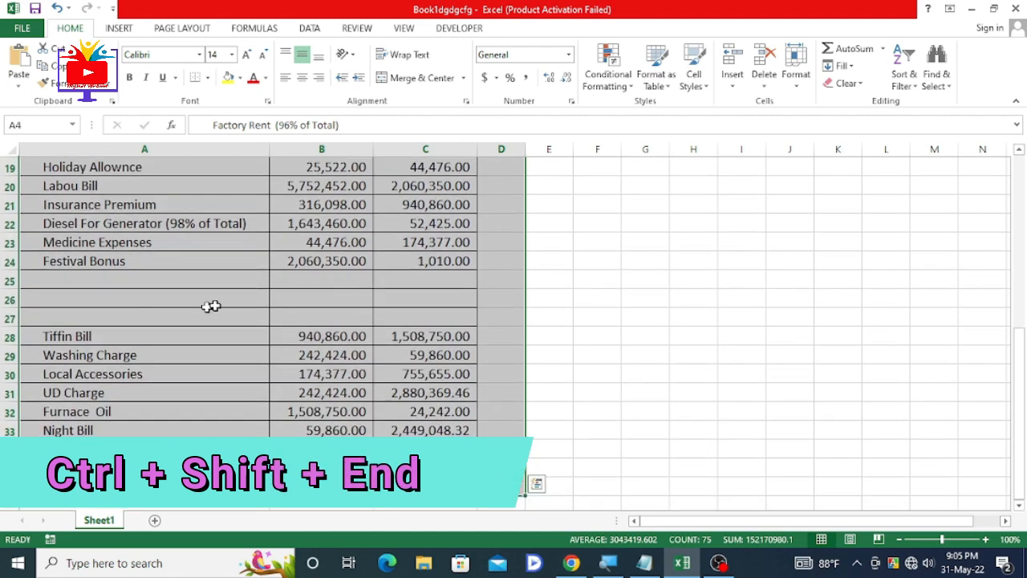
pyautogui.scroll(6, 227, 300)
pyautogui.scroll(-9, 325, 286)
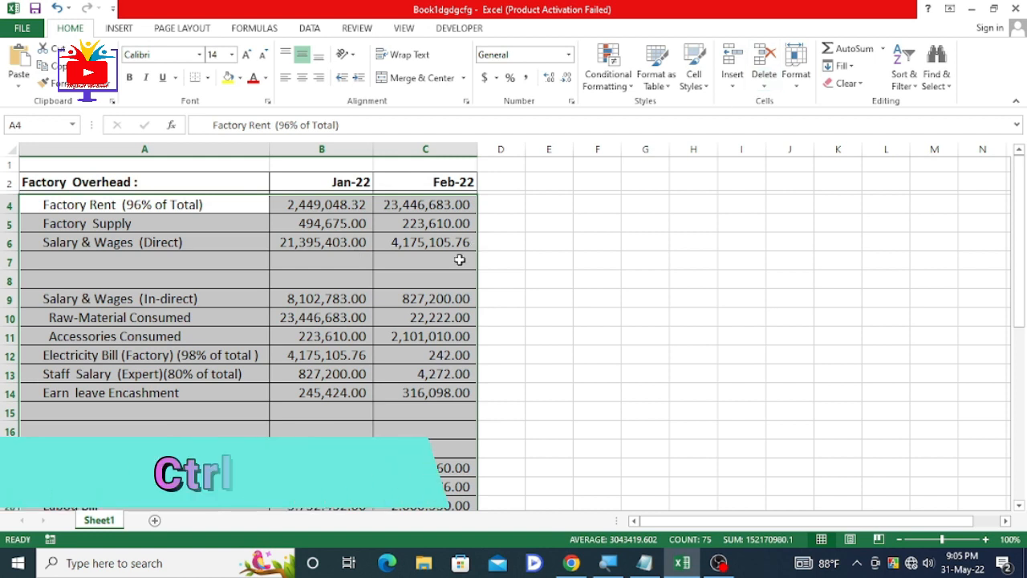
pyautogui.hotkey('ctrl', 'f')
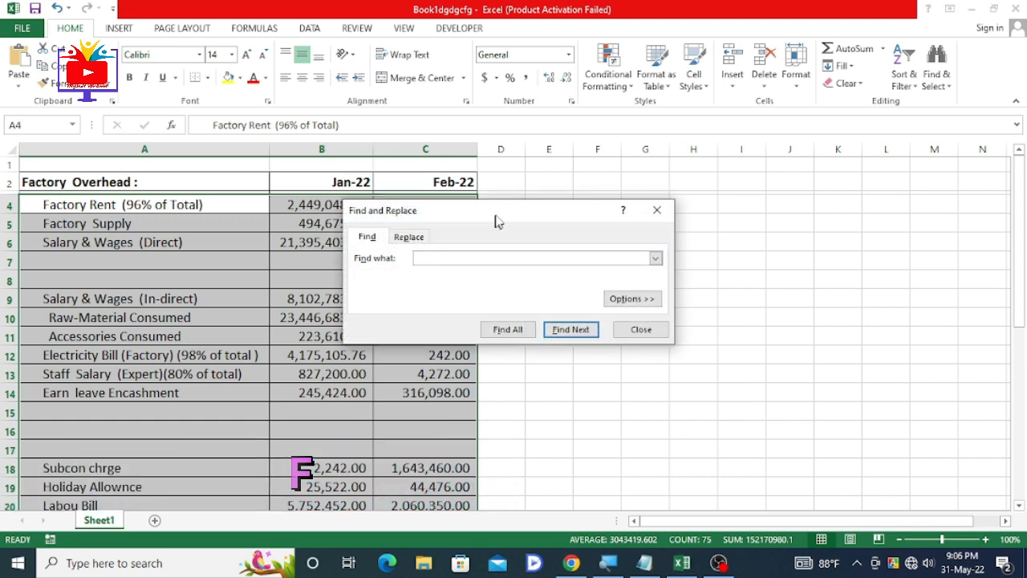
pyautogui.moveTo(494, 215); pyautogui.dragTo(558, 183)
pyautogui.click(722, 298)
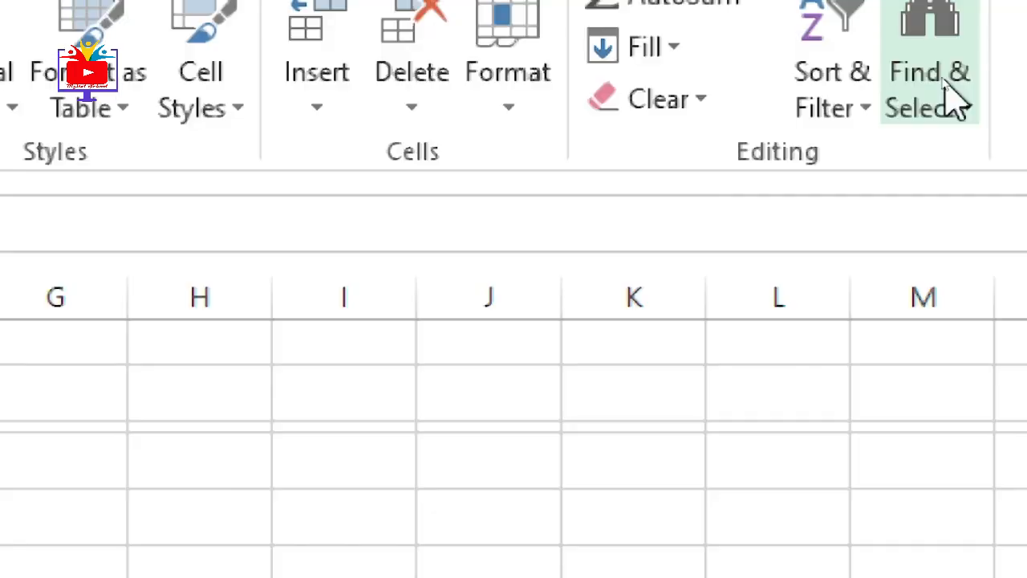
# Step: Find all blank cells in the selected range, leaving the search text empty and setting Look in to Values
pyautogui.click(952, 99)
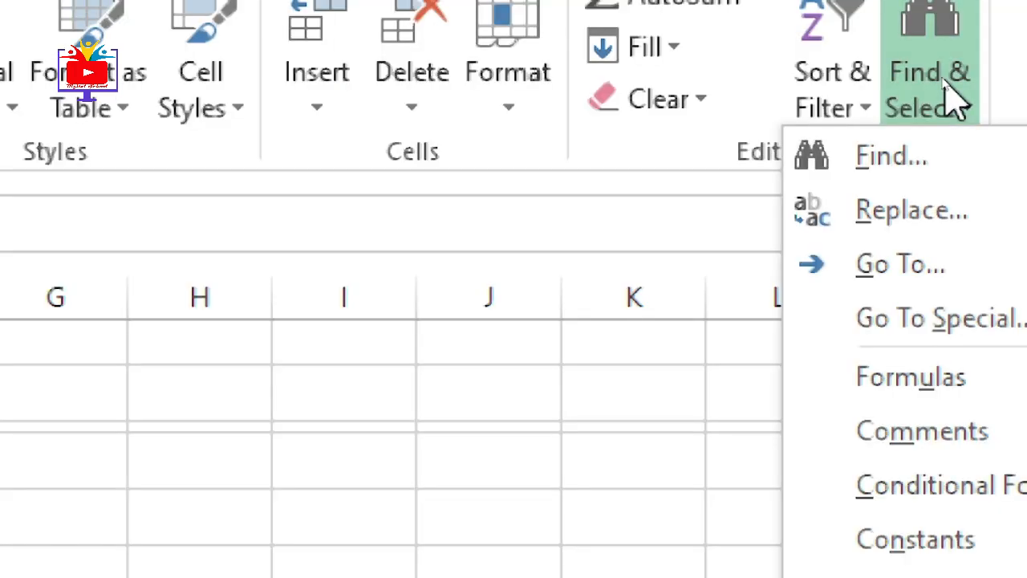
pyautogui.click(893, 161)
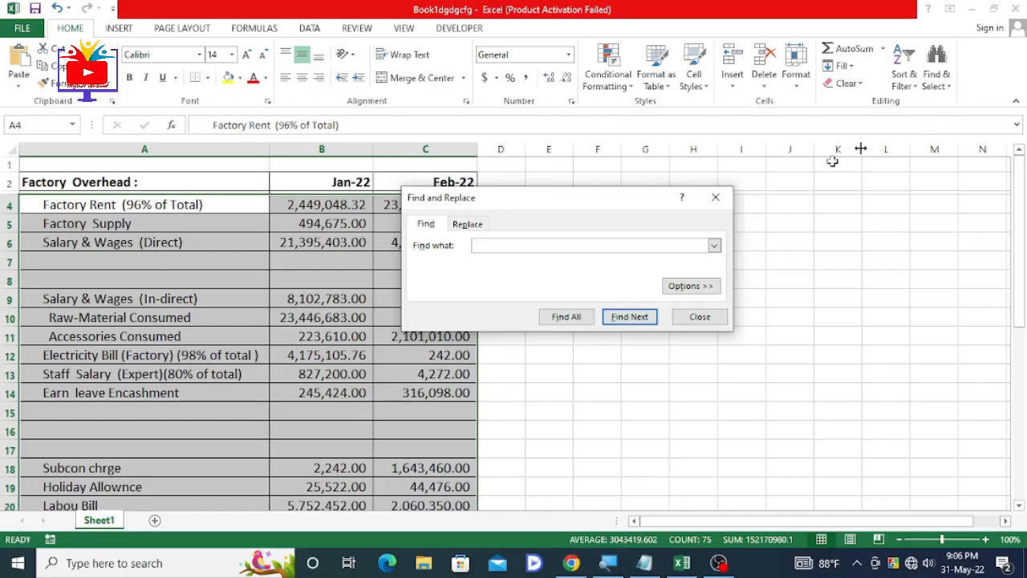
pyautogui.click(692, 287)
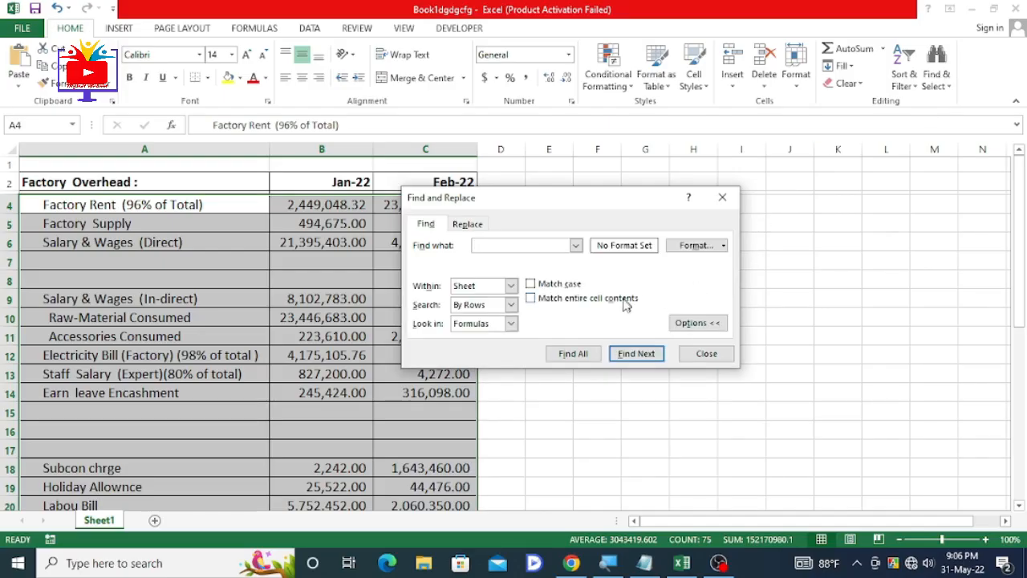
pyautogui.click(517, 326)
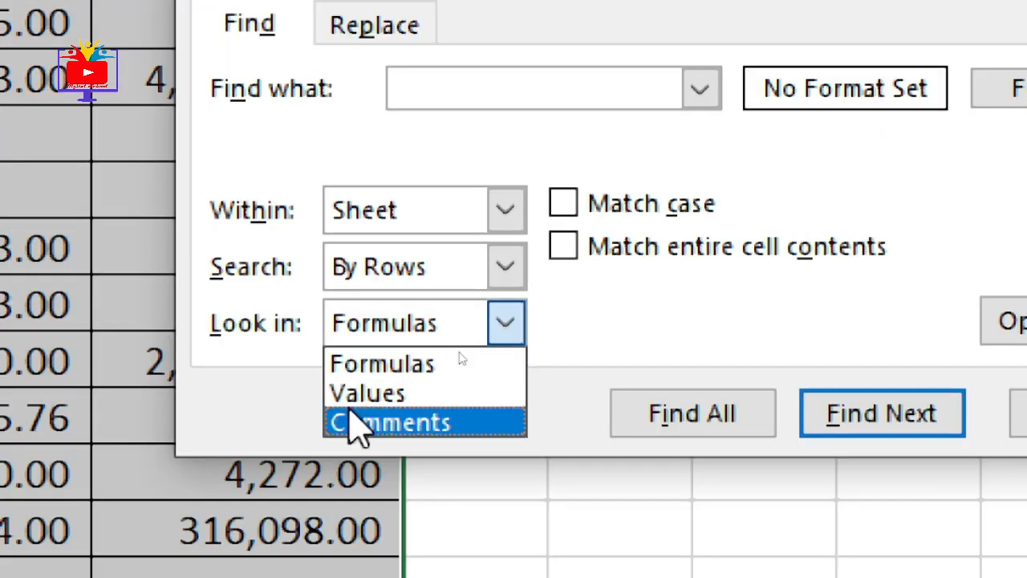
pyautogui.click(357, 393)
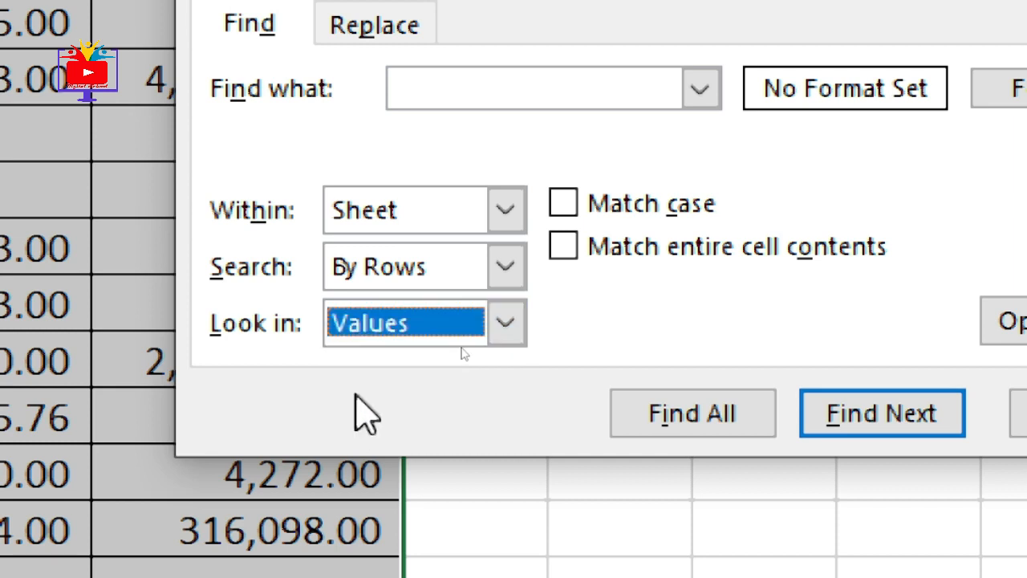
pyautogui.click(744, 433)
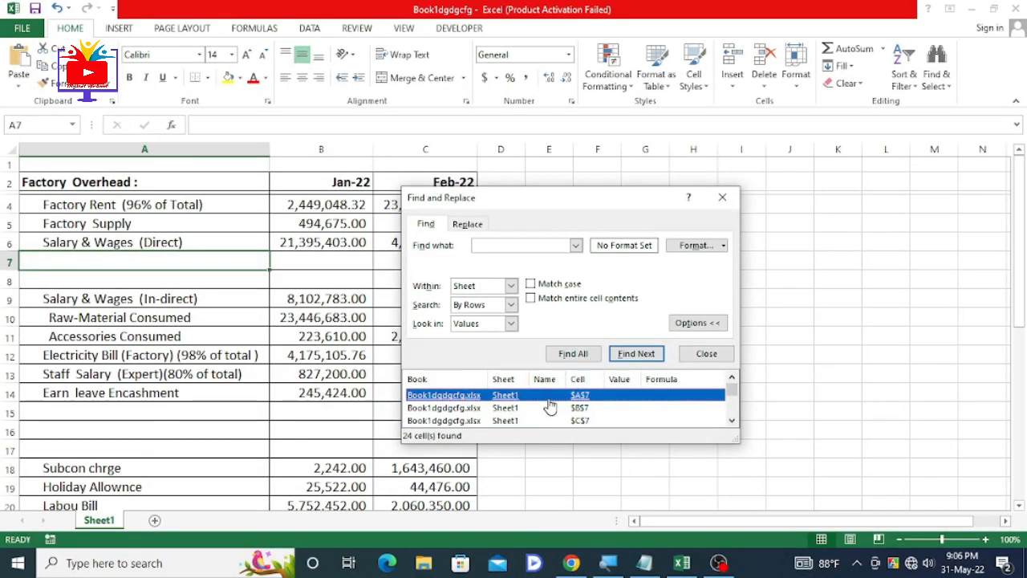
# Step: Select every blank cell in the search results and delete their sheet rows
pyautogui.click(541, 421)
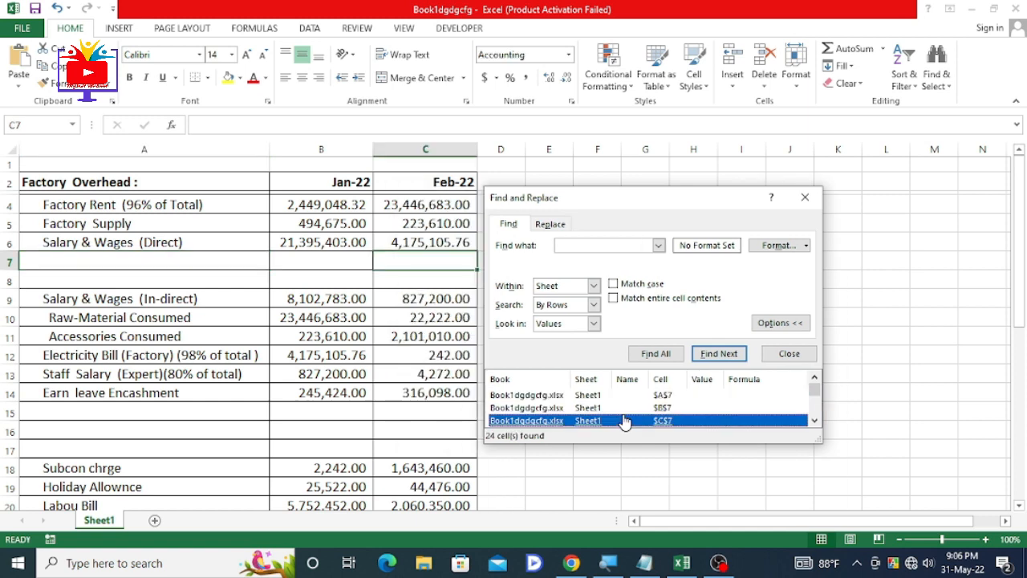
pyautogui.hotkey('ctrl', 'a')
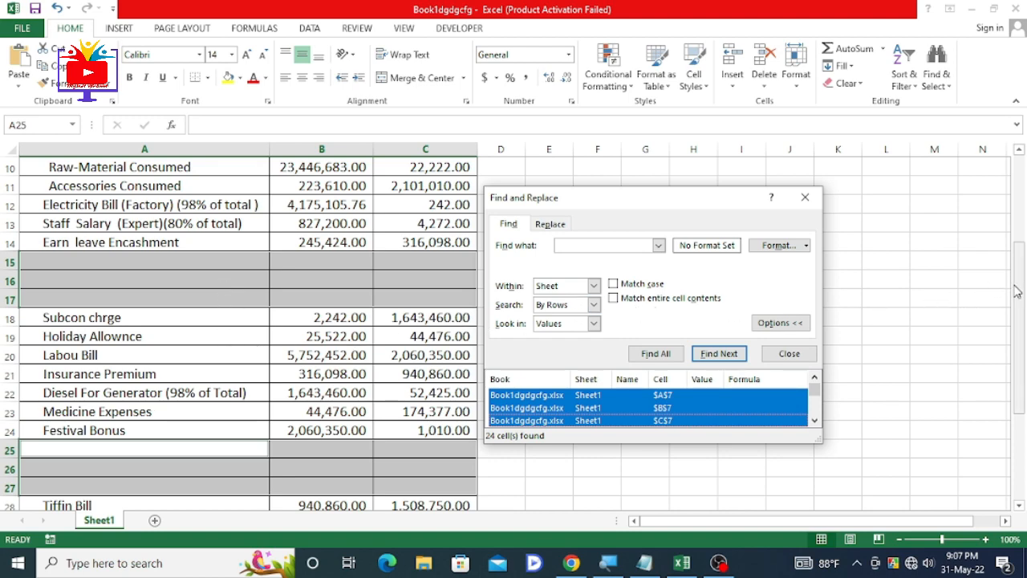
pyautogui.moveTo(1021, 285); pyautogui.dragTo(1021, 298)
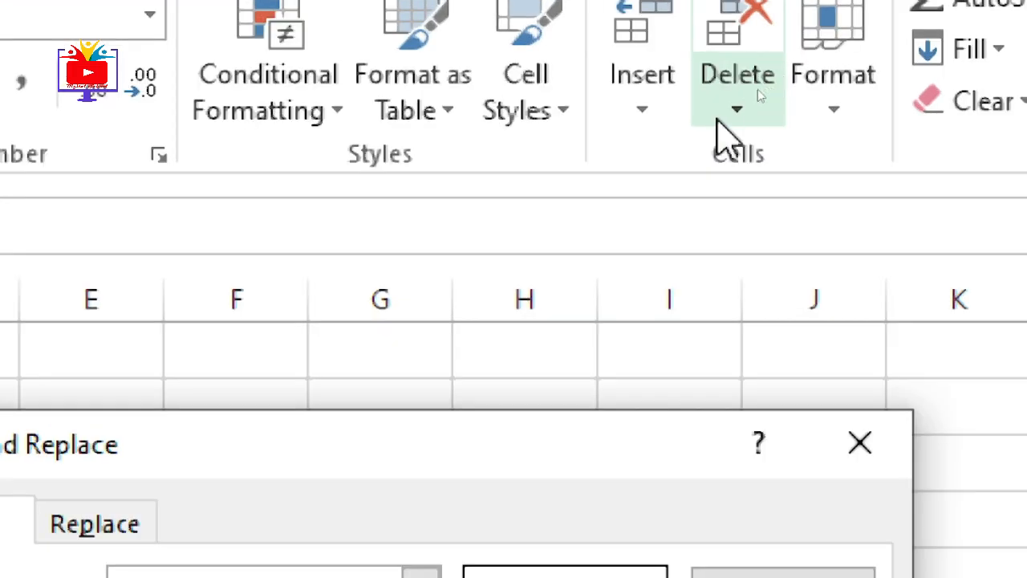
pyautogui.click(758, 91)
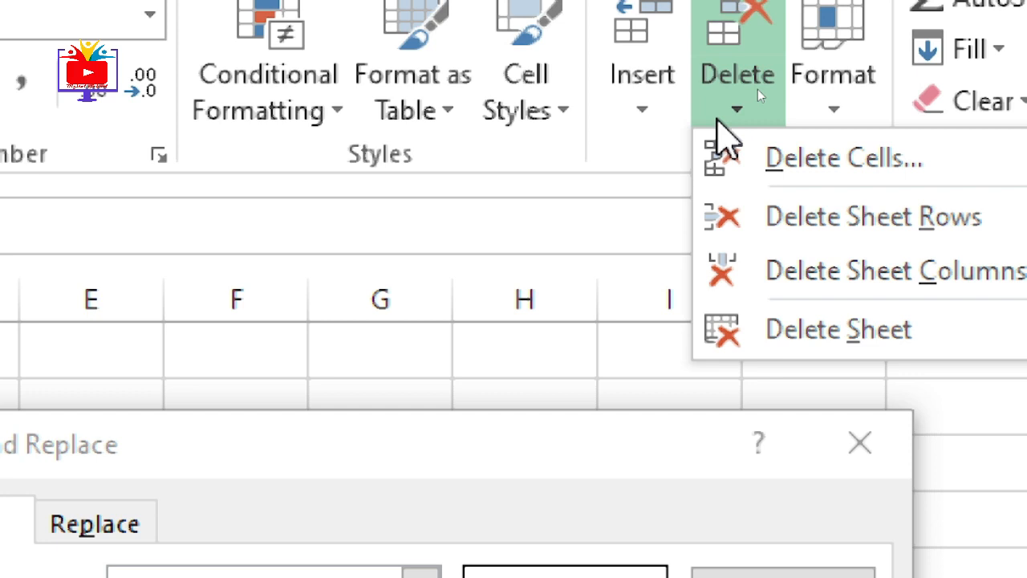
pyautogui.click(847, 235)
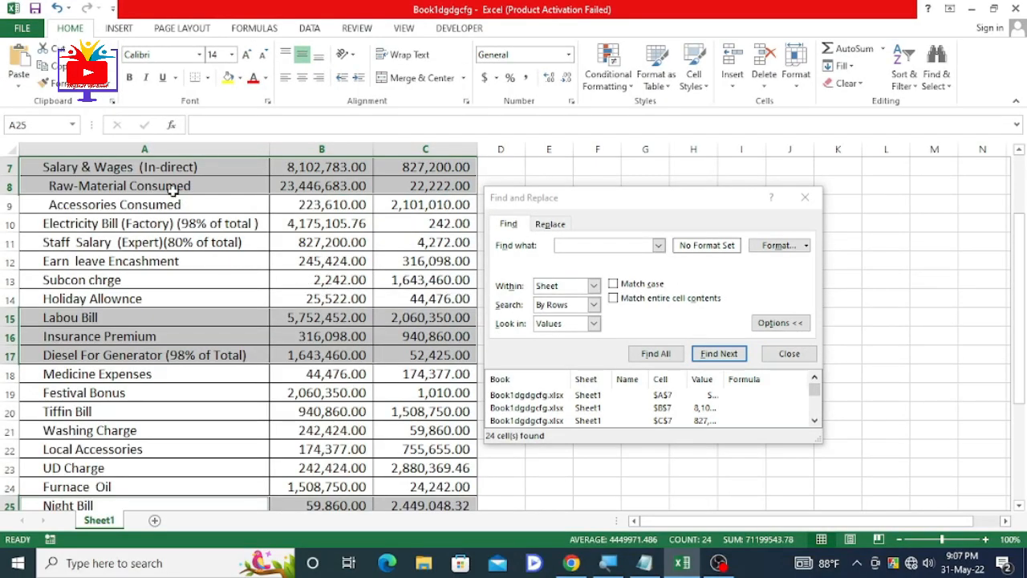
# Step: Undo the deletion of the blank rows and run Delete Sheet Rows on the same blank cells again
pyautogui.scroll(2, 172, 275)
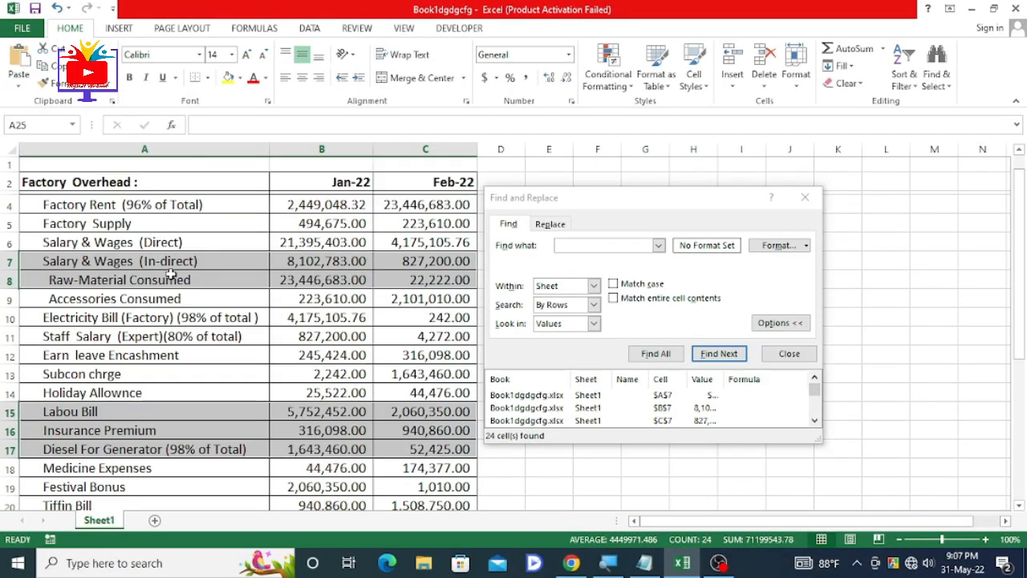
pyautogui.click(142, 281)
pyautogui.click(142, 426)
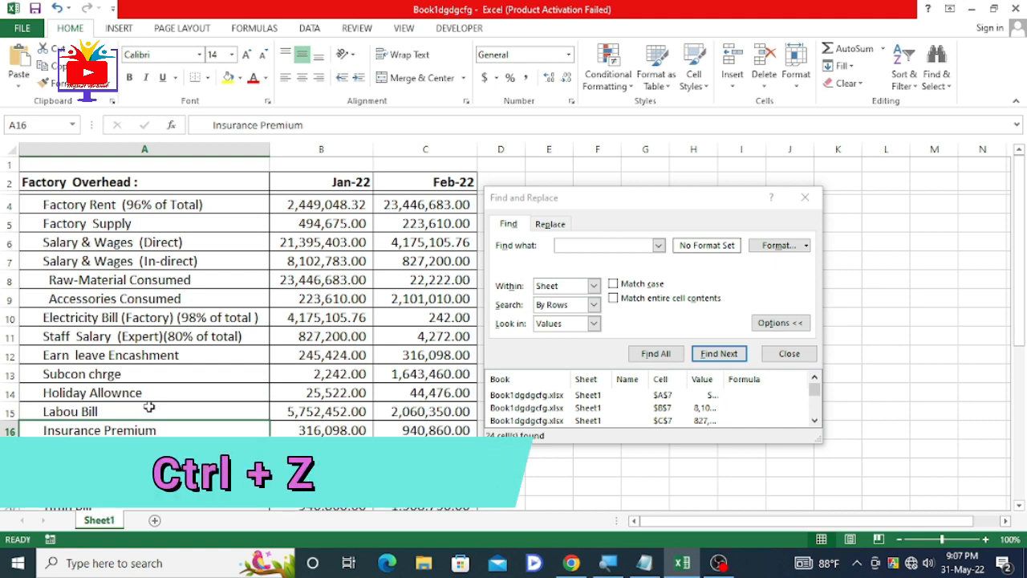
pyautogui.hotkey('ctrl', 'z')
pyautogui.hotkey('ctrl', 'z')
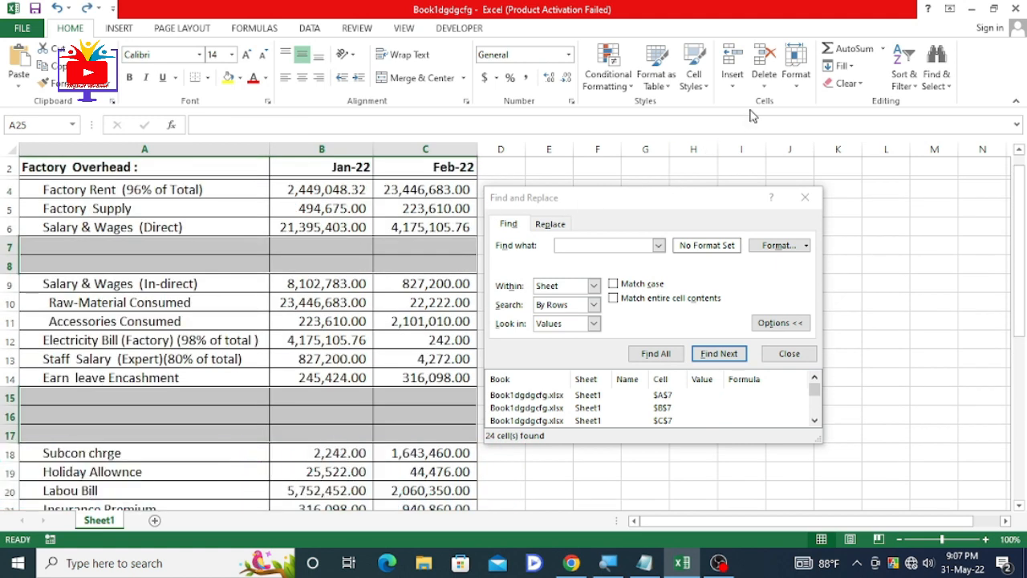
pyautogui.click(759, 94)
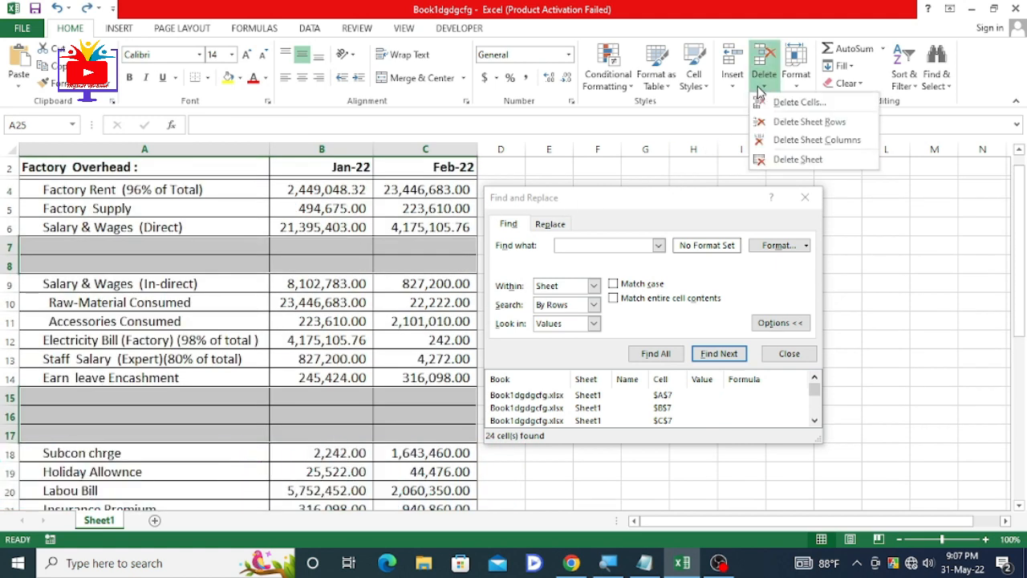
pyautogui.click(786, 119)
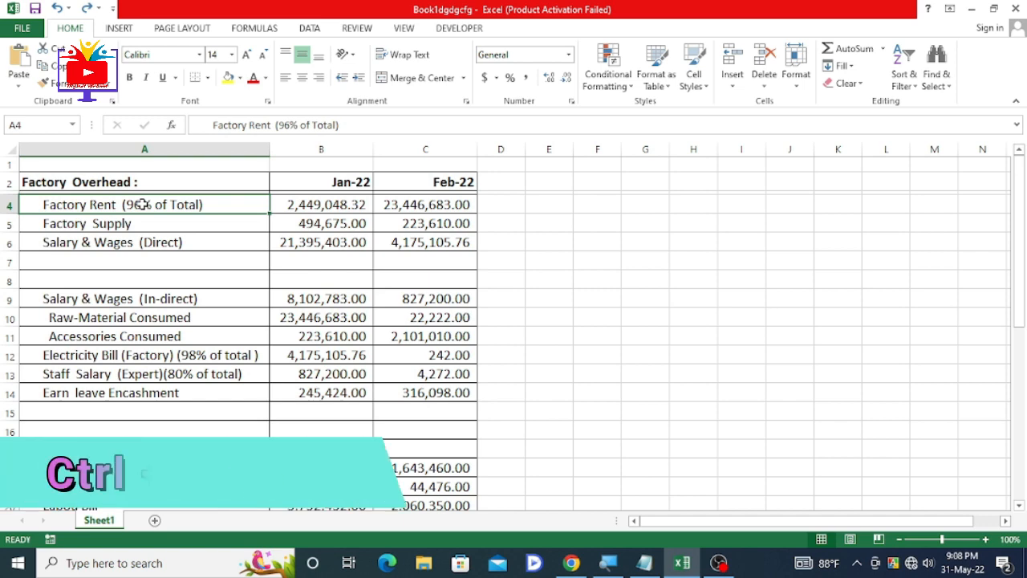
# Step: Extend the selection from A4 to the end of the data at C36
pyautogui.hotkey('ctrl', 'shift', 'End')
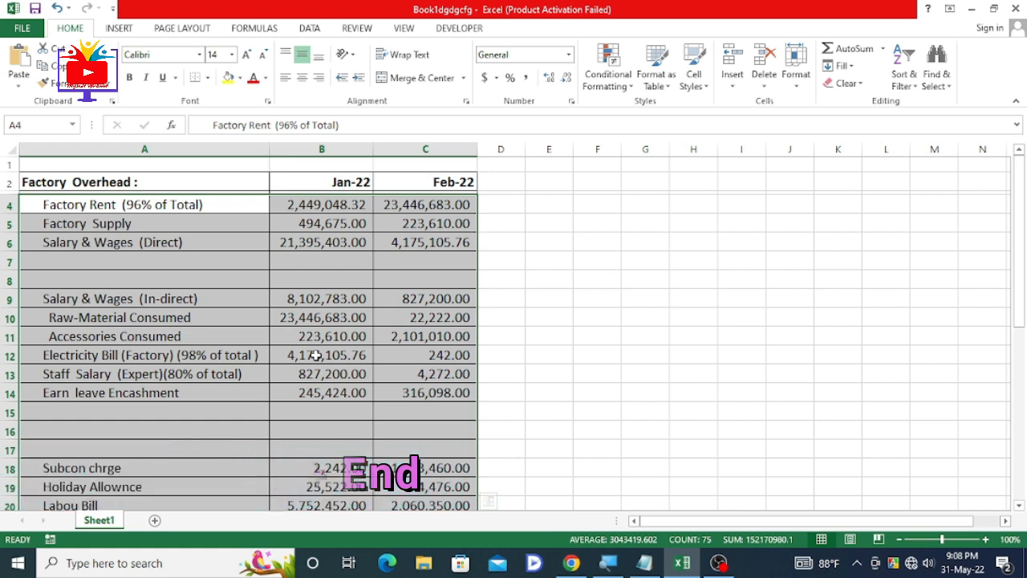
pyautogui.press('F5')
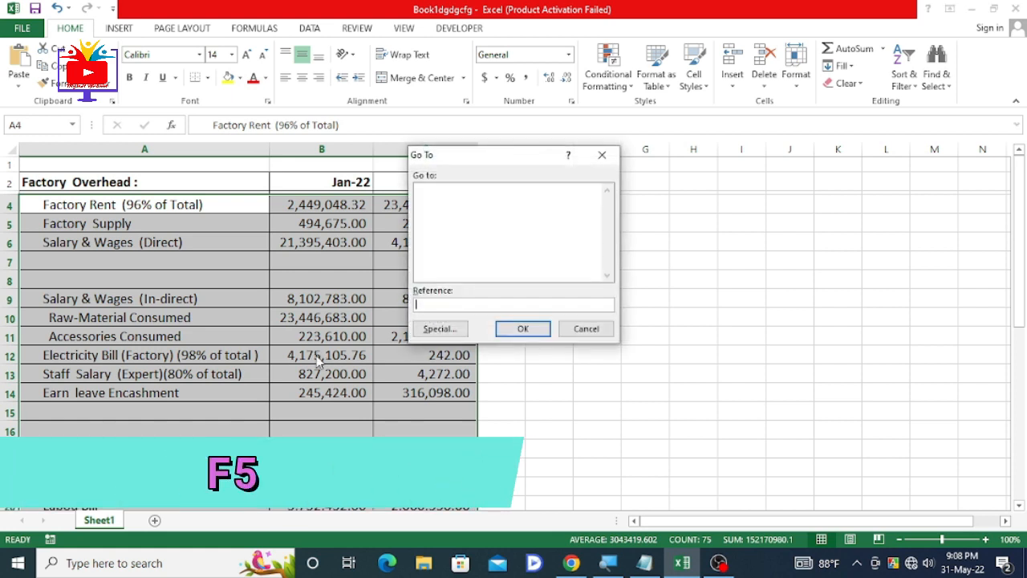
pyautogui.moveTo(490, 160); pyautogui.dragTo(643, 184)
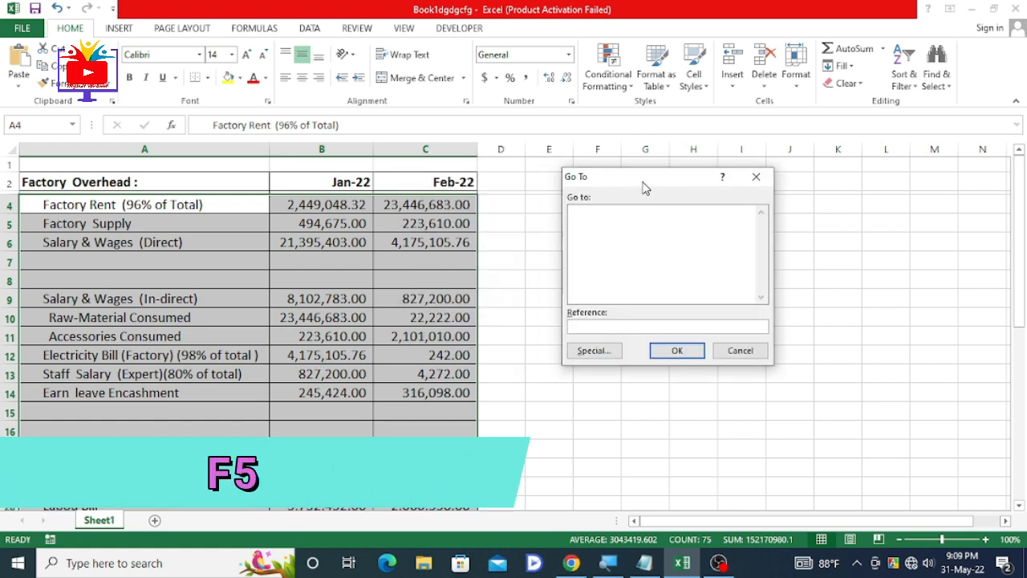
pyautogui.click(738, 358)
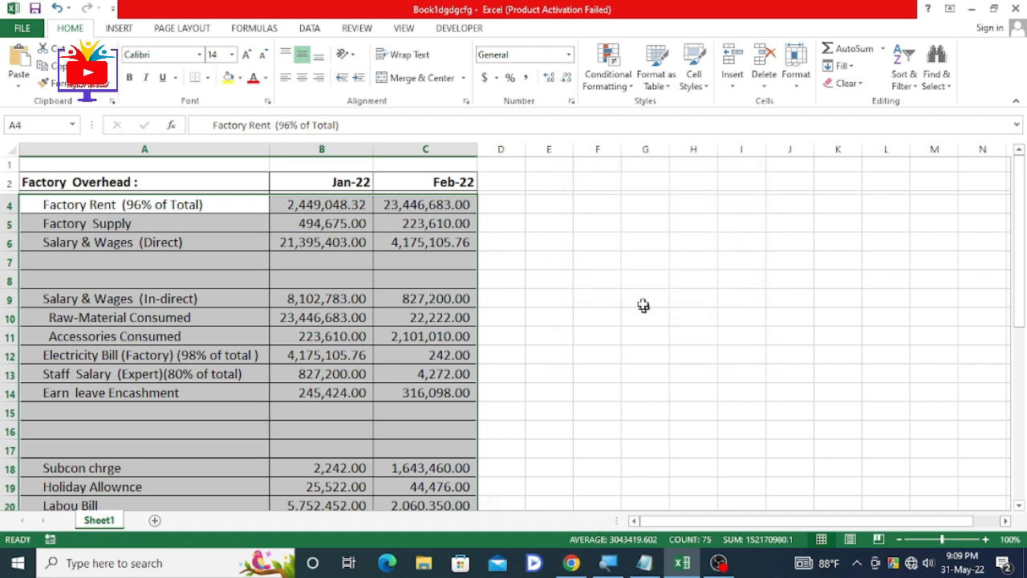
# Step: Select only the blank cells within the data range using Go To Special with the Blanks option
pyautogui.click(936, 84)
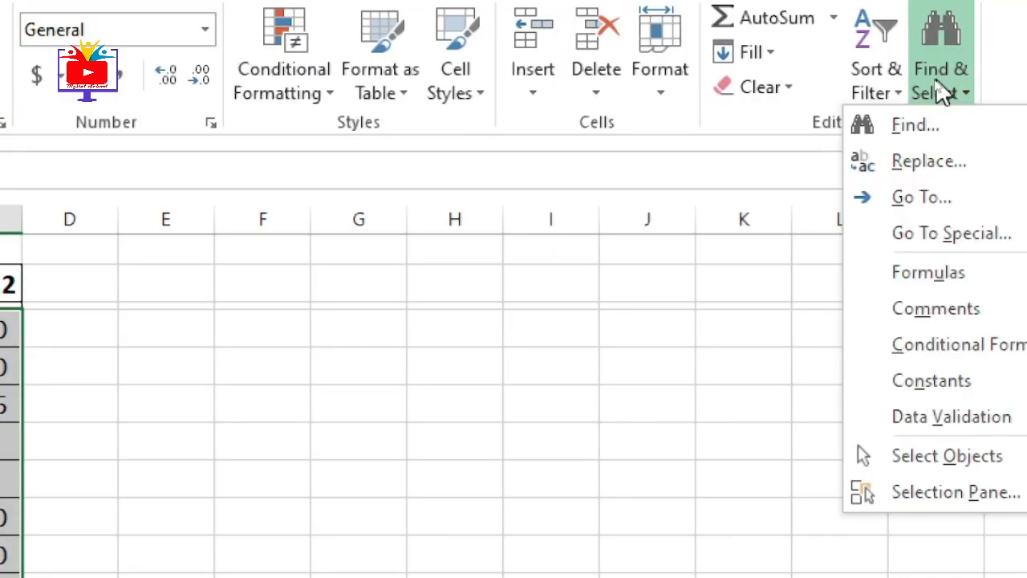
pyautogui.click(943, 198)
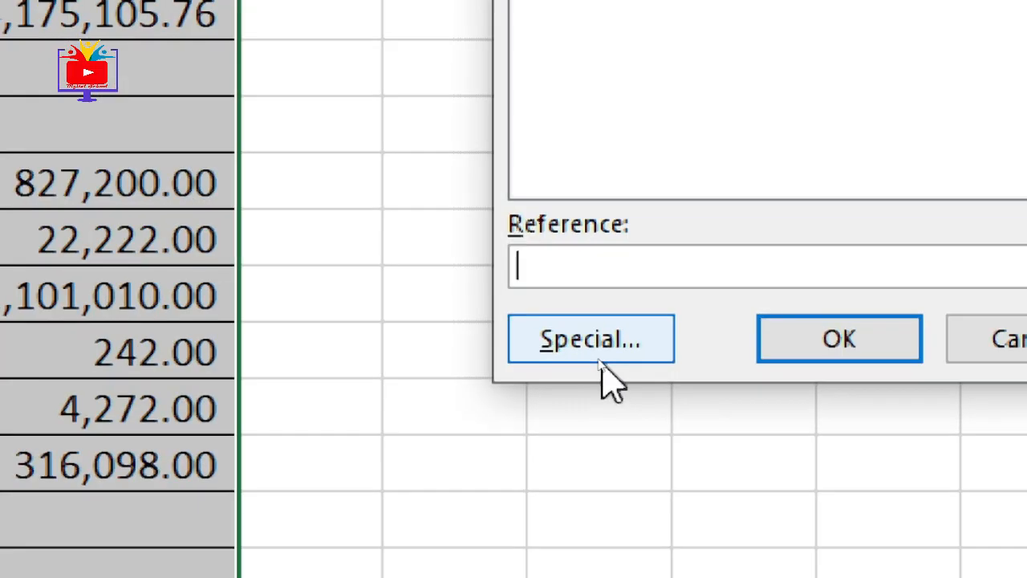
pyautogui.click(601, 357)
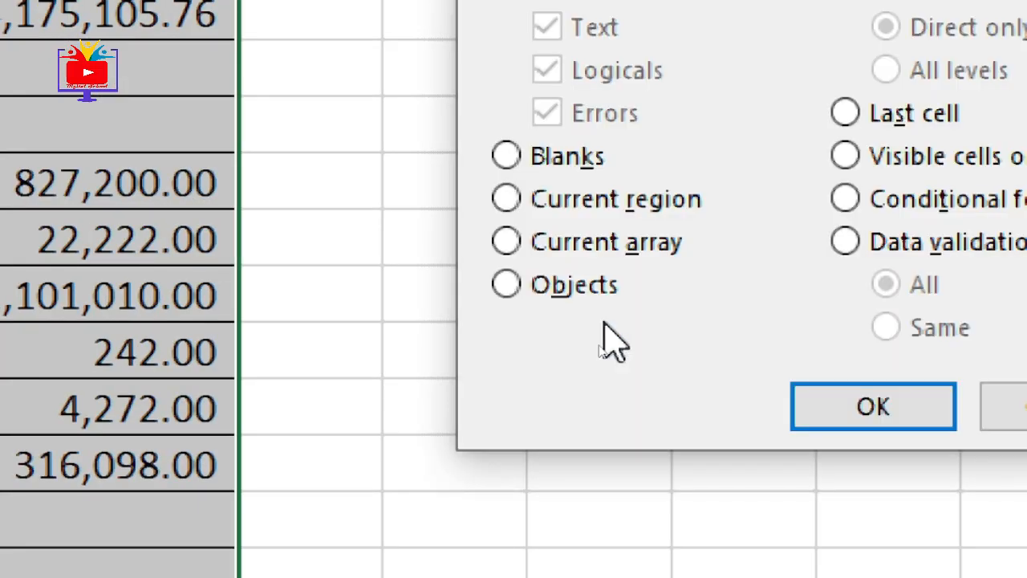
pyautogui.click(543, 162)
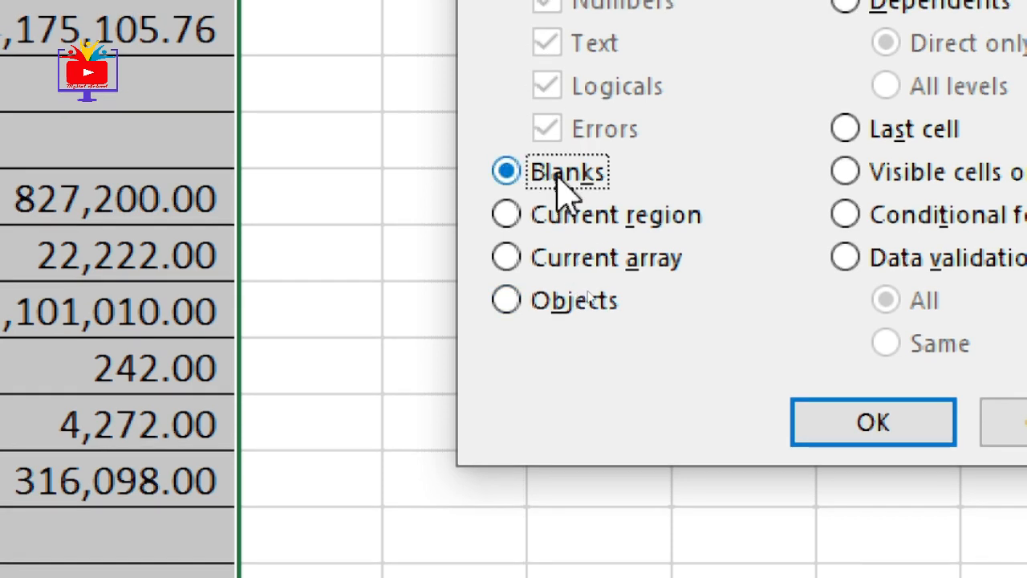
pyautogui.click(819, 422)
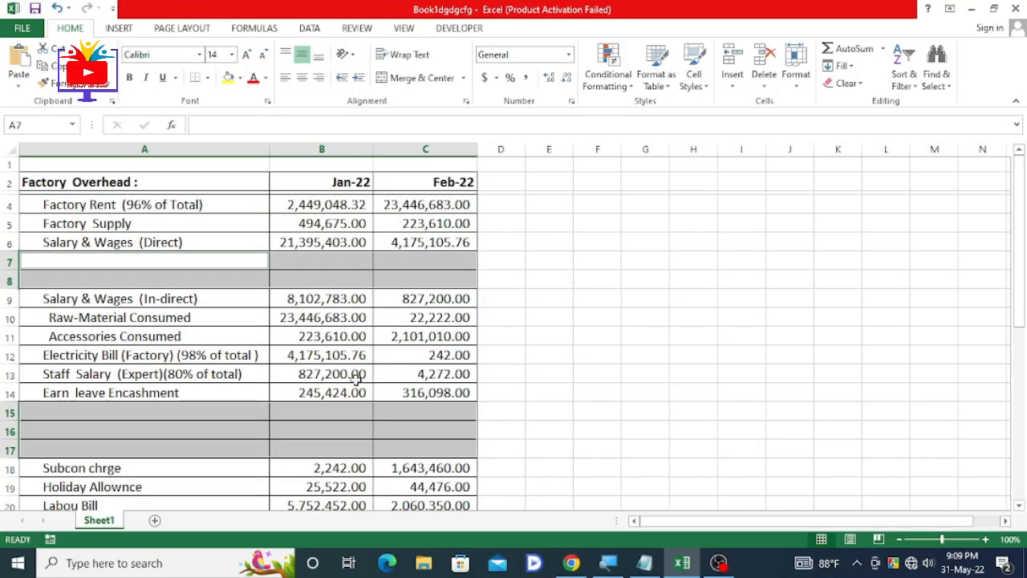
# Step: Delete the sheet rows of all selected blank cells in the overhead table
pyautogui.scroll(-9, 355, 380)
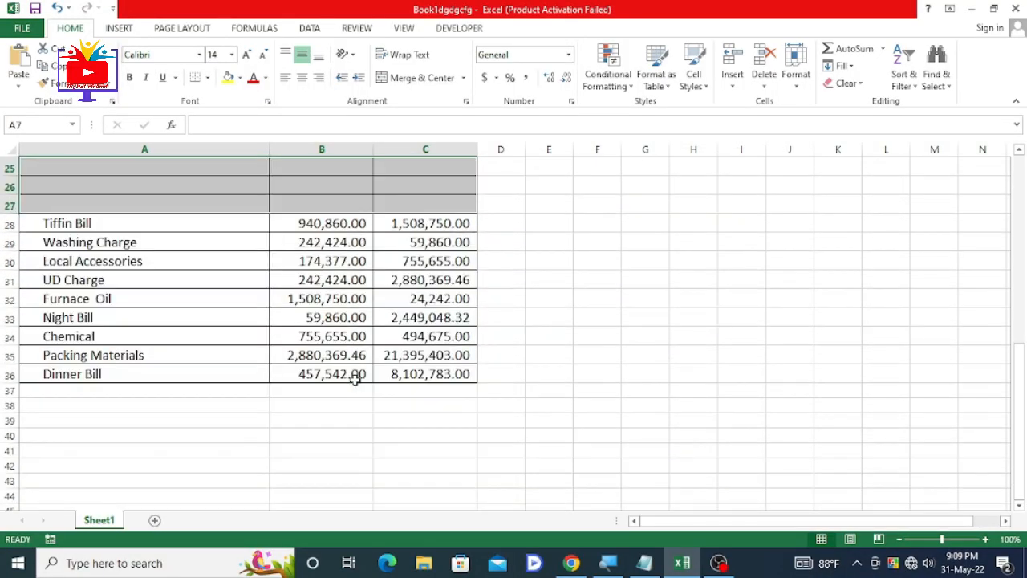
pyautogui.scroll(9, 355, 380)
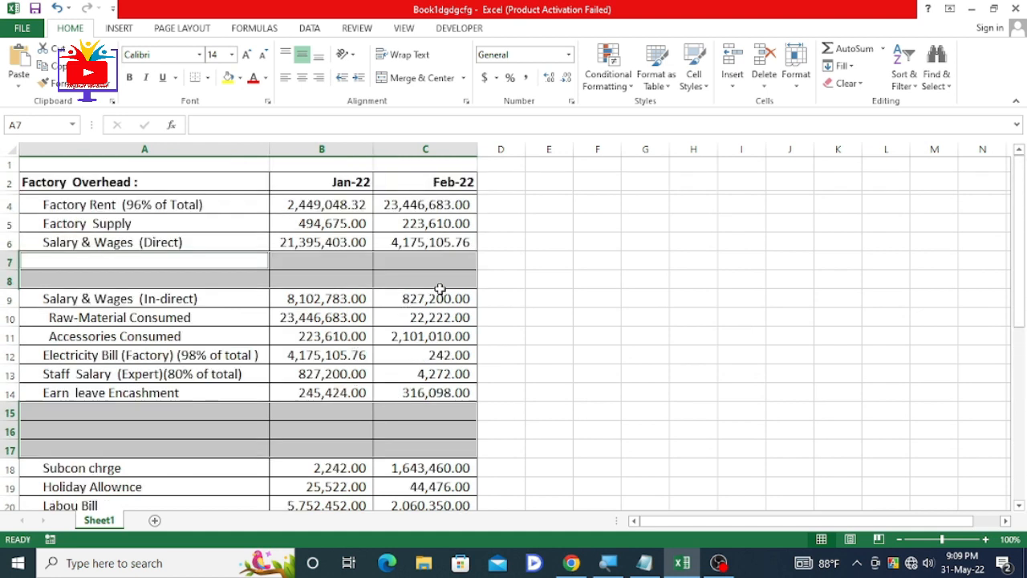
pyautogui.click(765, 86)
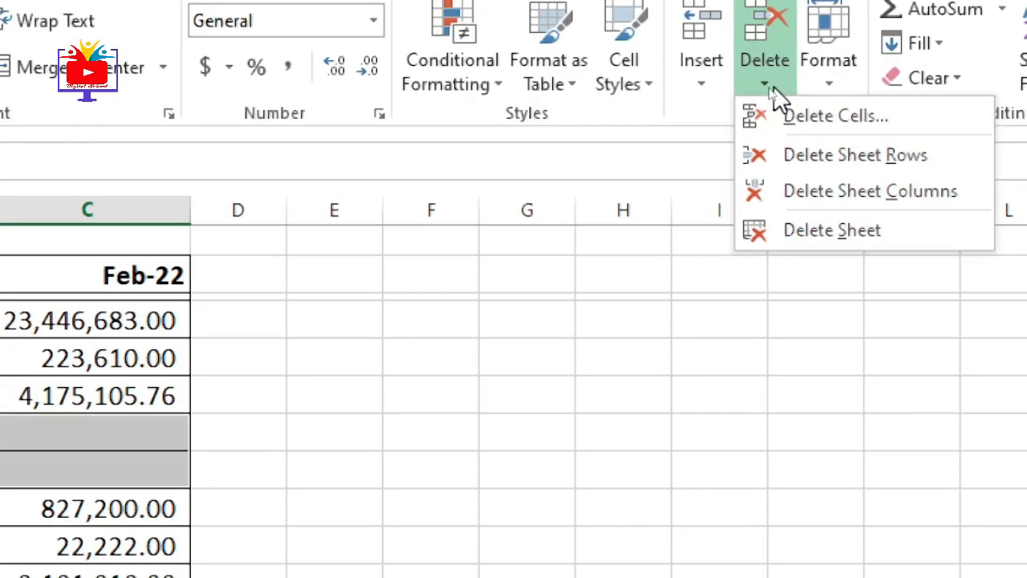
pyautogui.click(825, 167)
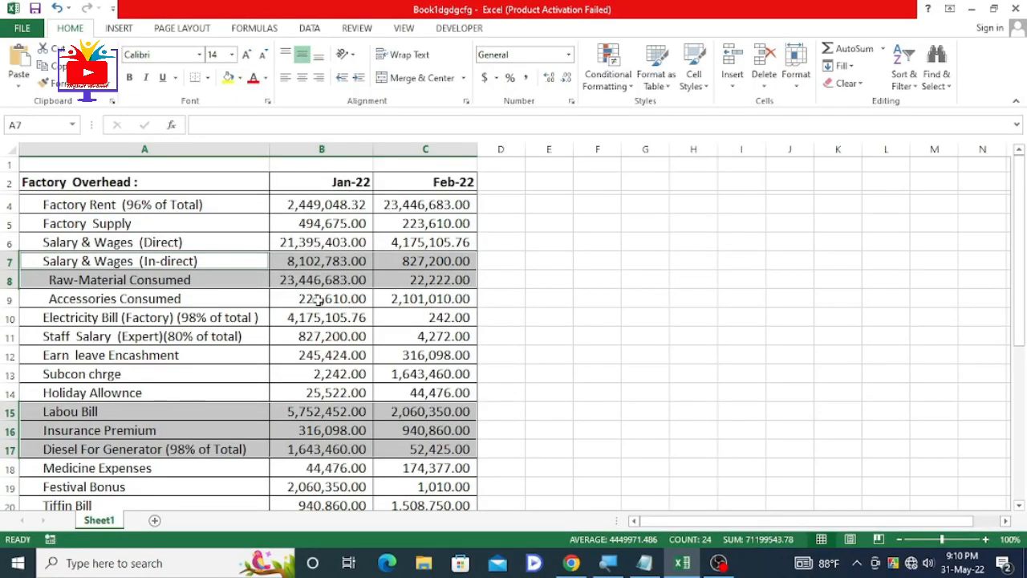
# Step: Run Delete Sheet Rows on the selected blank cells once more and undo it to restore the blank rows
pyautogui.scroll(-4, 315, 299)
pyautogui.scroll(-1, 319, 298)
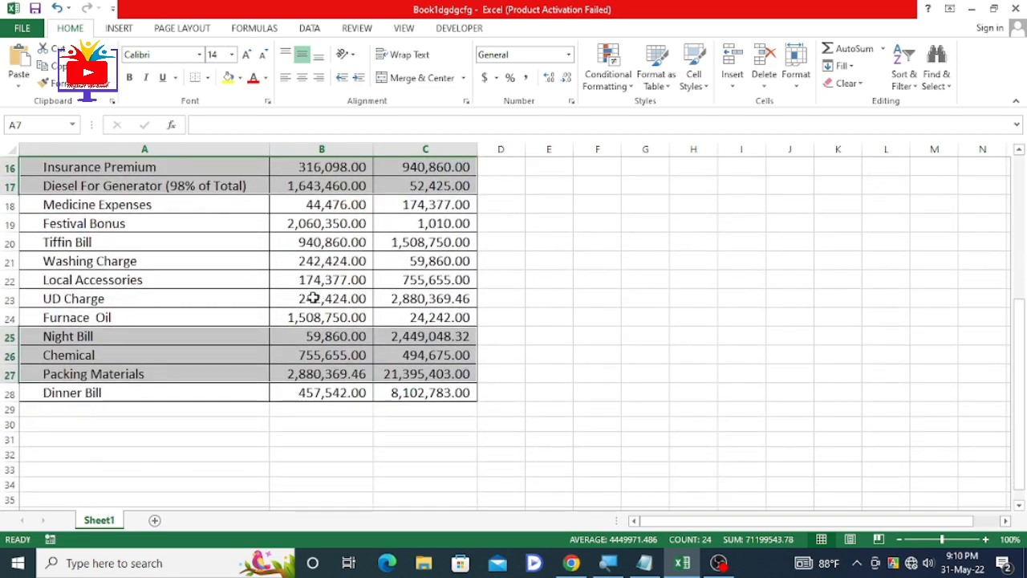
pyautogui.scroll(5, 312, 298)
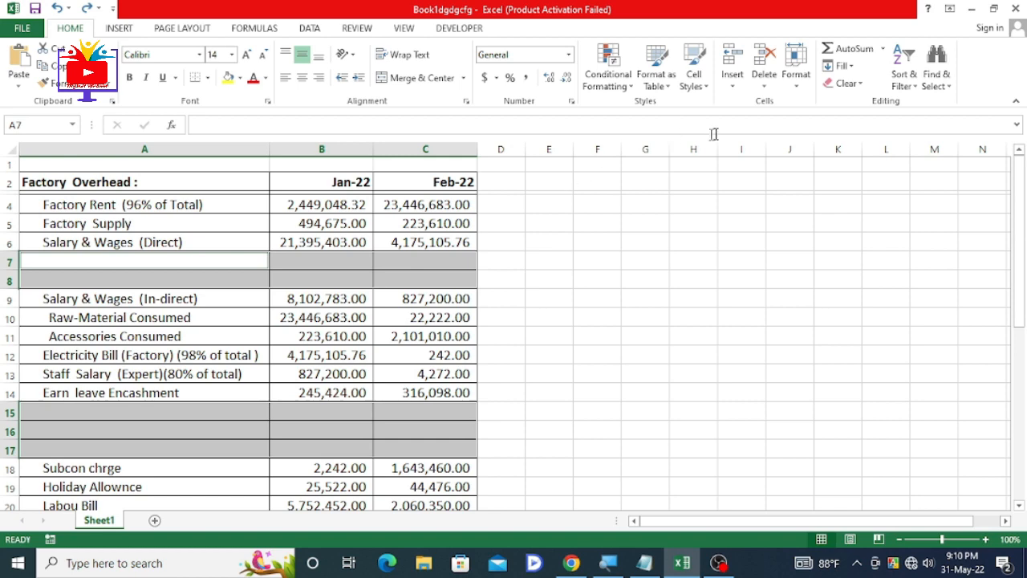
pyautogui.click(764, 83)
pyautogui.click(809, 121)
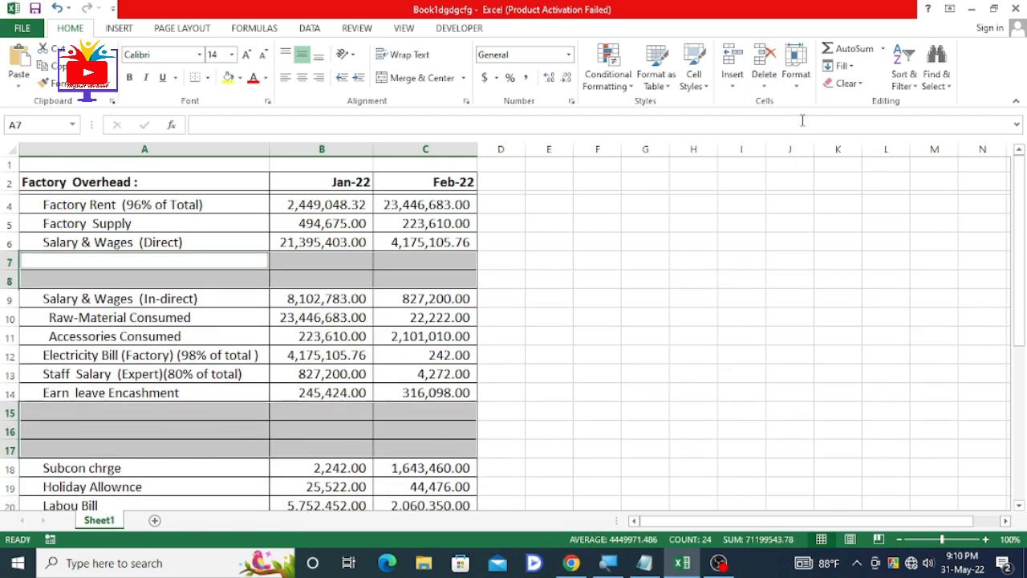
pyautogui.click(743, 287)
pyautogui.hotkey('ctrl', 'z')
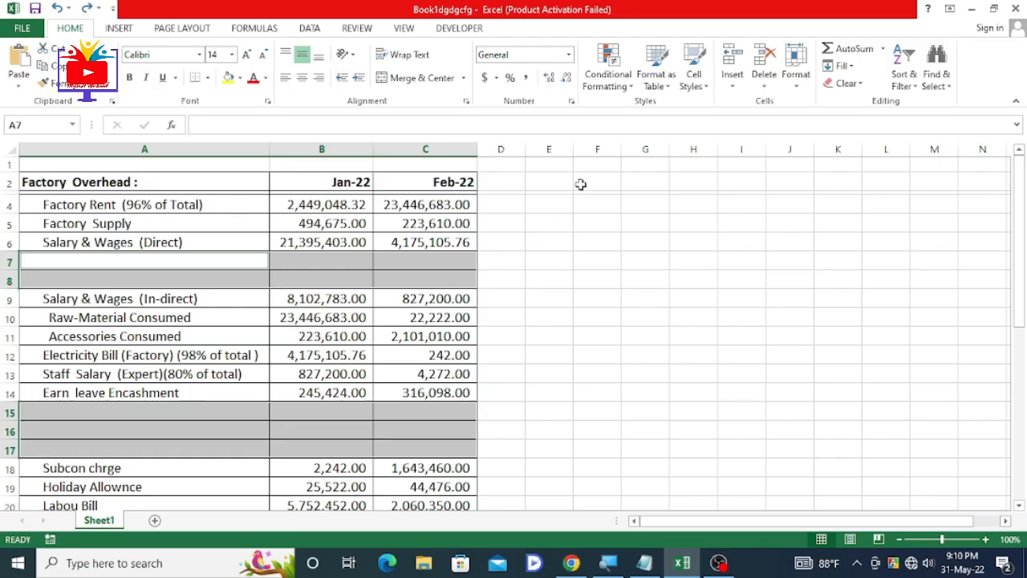
# Step: Switch to the URL note in Notepad, copy the whole DeleteBlankRows macro code, and return to the Excel workbook
pyautogui.click(969, 11)
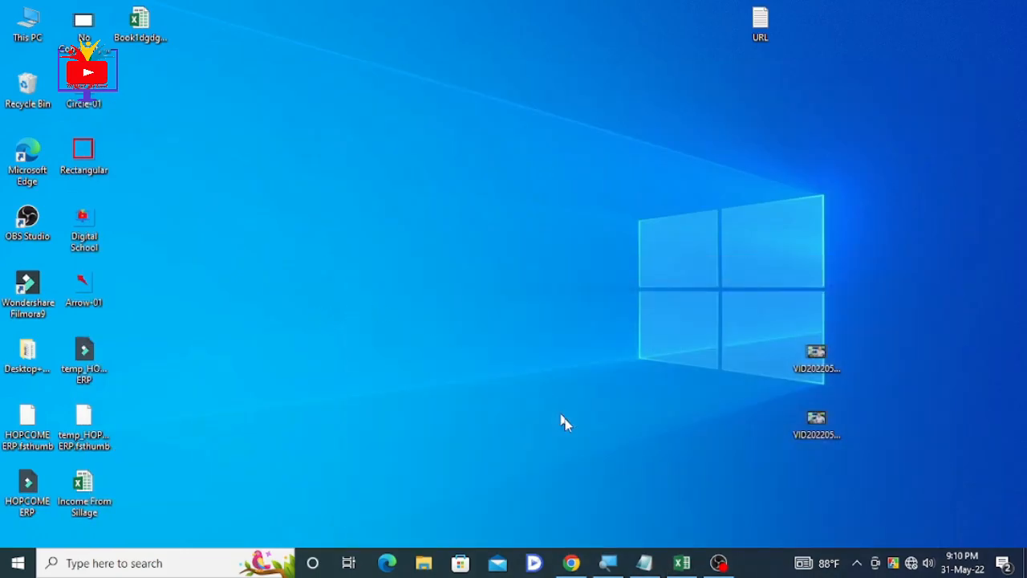
pyautogui.click(645, 562)
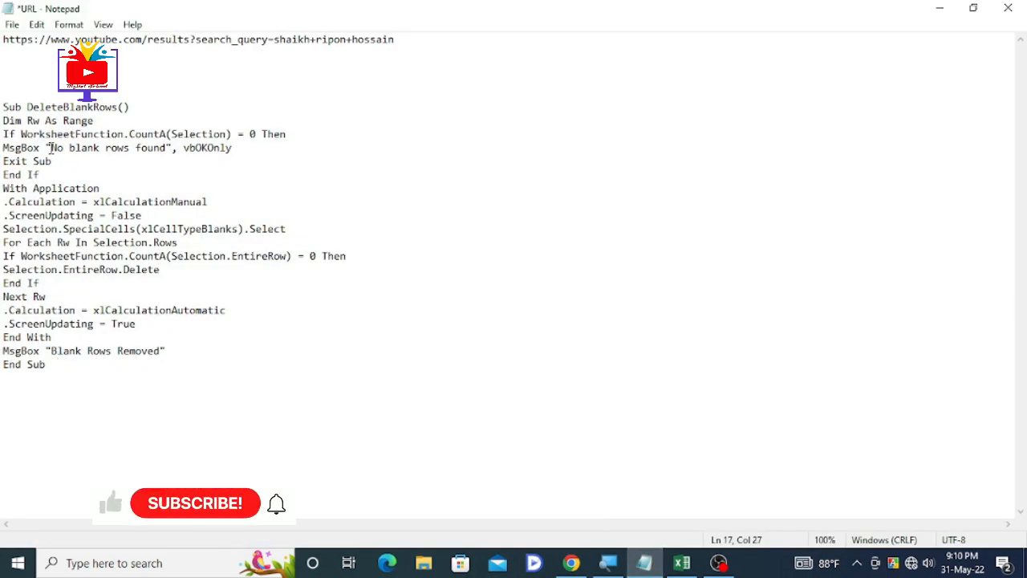
pyautogui.moveTo(4, 110); pyautogui.dragTo(129, 363)
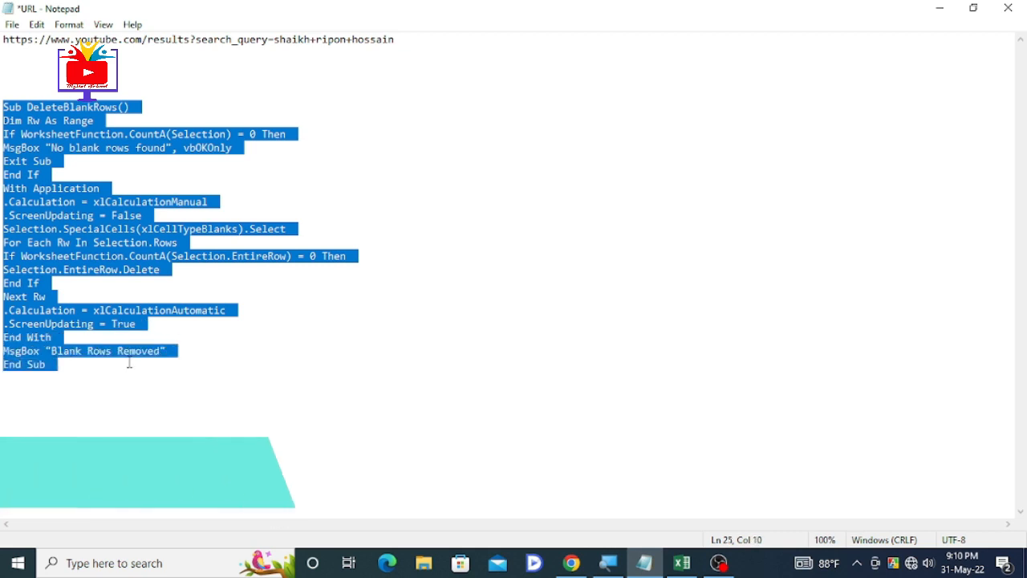
pyautogui.hotkey('ctrl', 'c')
pyautogui.rightClick(197, 239)
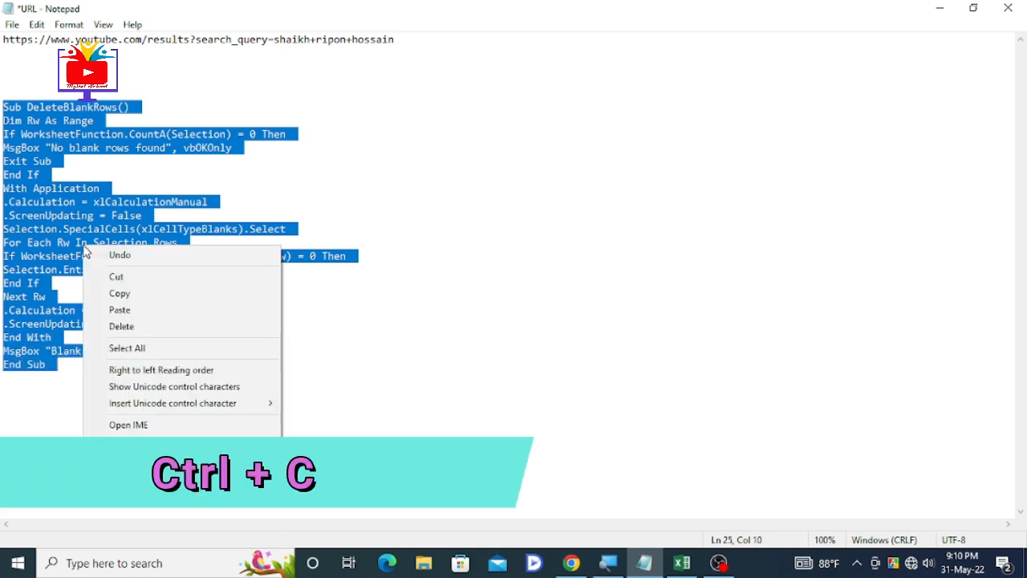
pyautogui.click(244, 293)
pyautogui.click(244, 147)
pyautogui.click(934, 9)
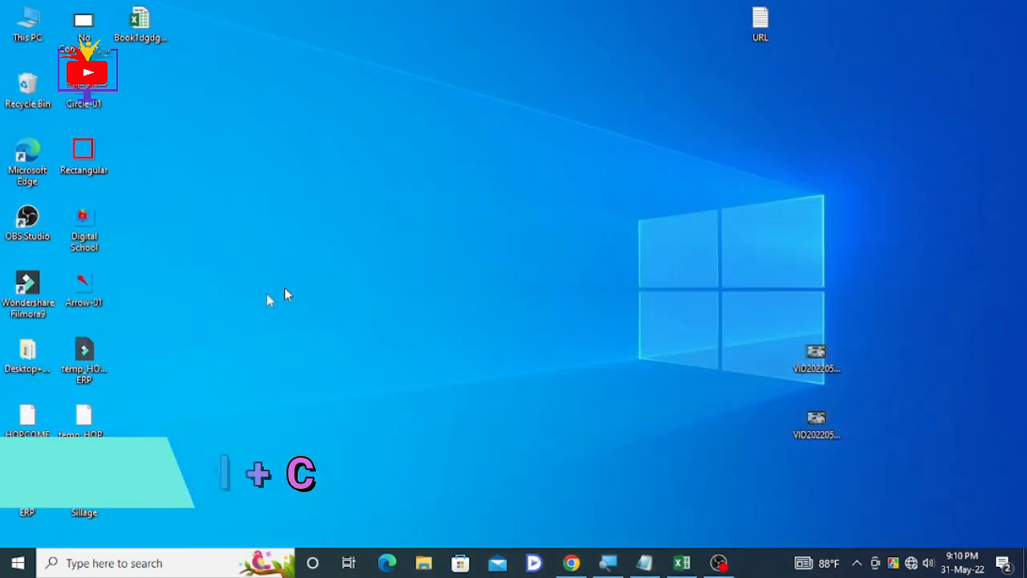
pyautogui.click(681, 564)
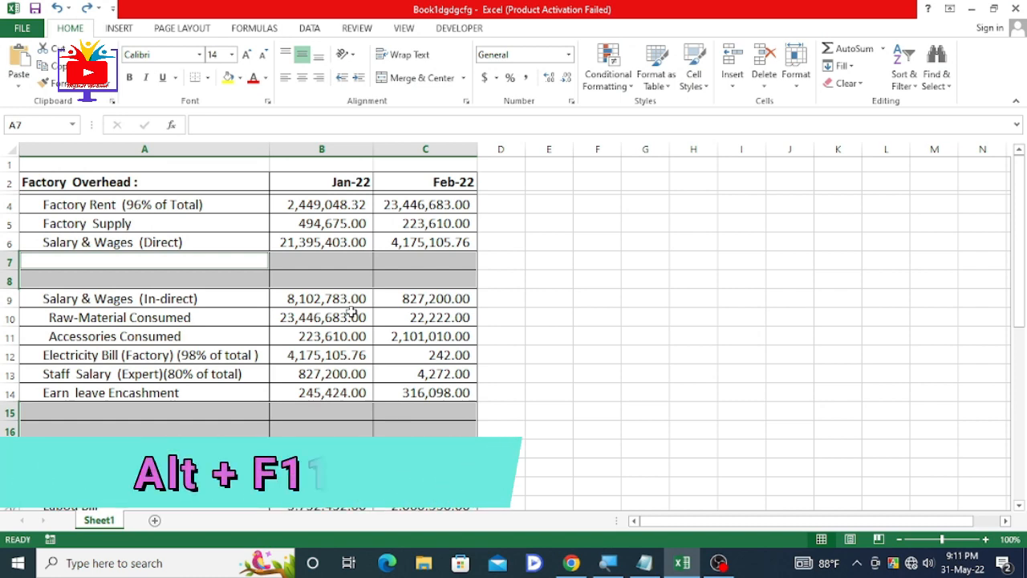
pyautogui.hotkey('alt', 'F11')
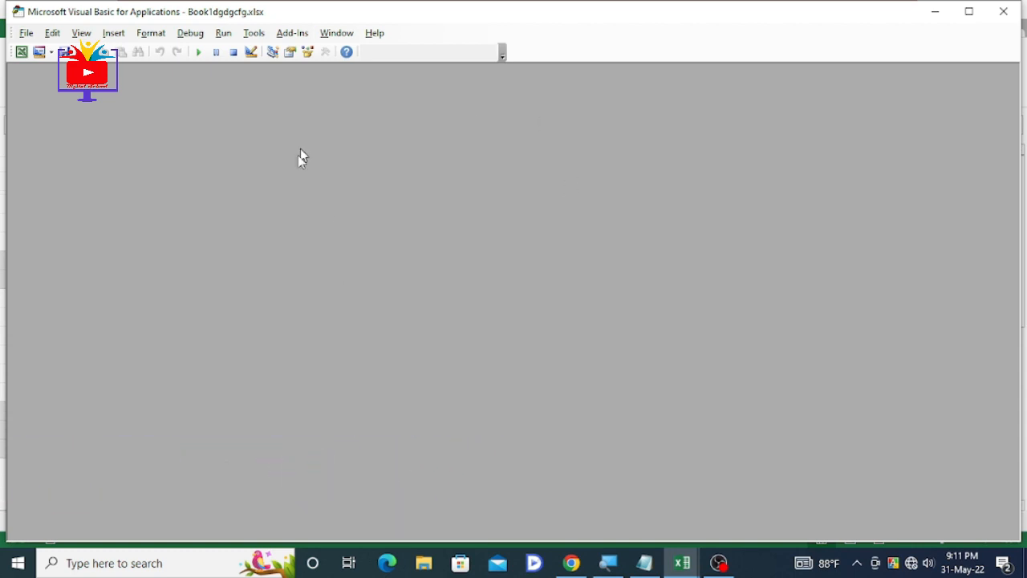
pyautogui.click(1003, 10)
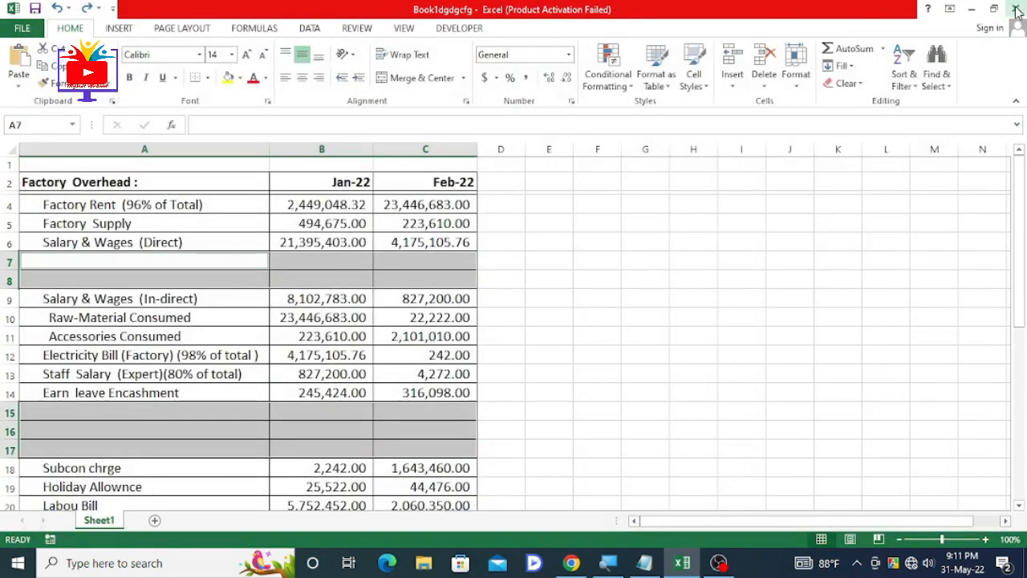
pyautogui.click(458, 29)
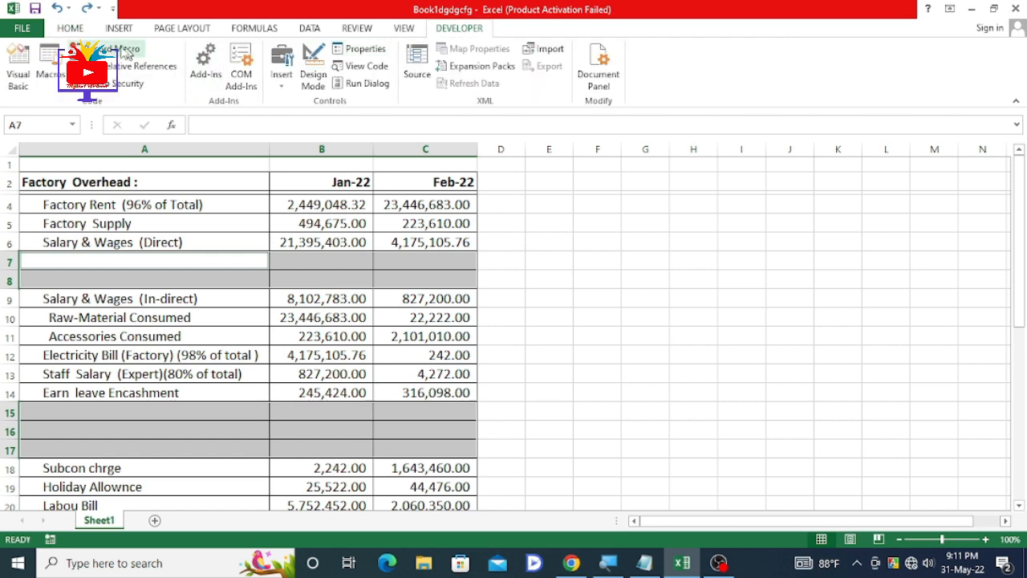
pyautogui.click(71, 29)
pyautogui.click(160, 27)
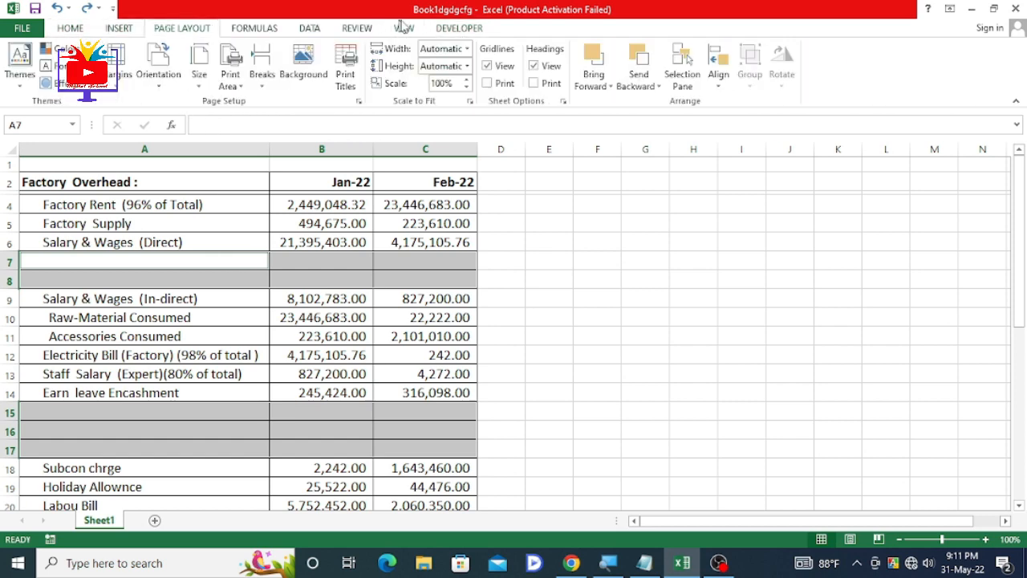
pyautogui.click(448, 30)
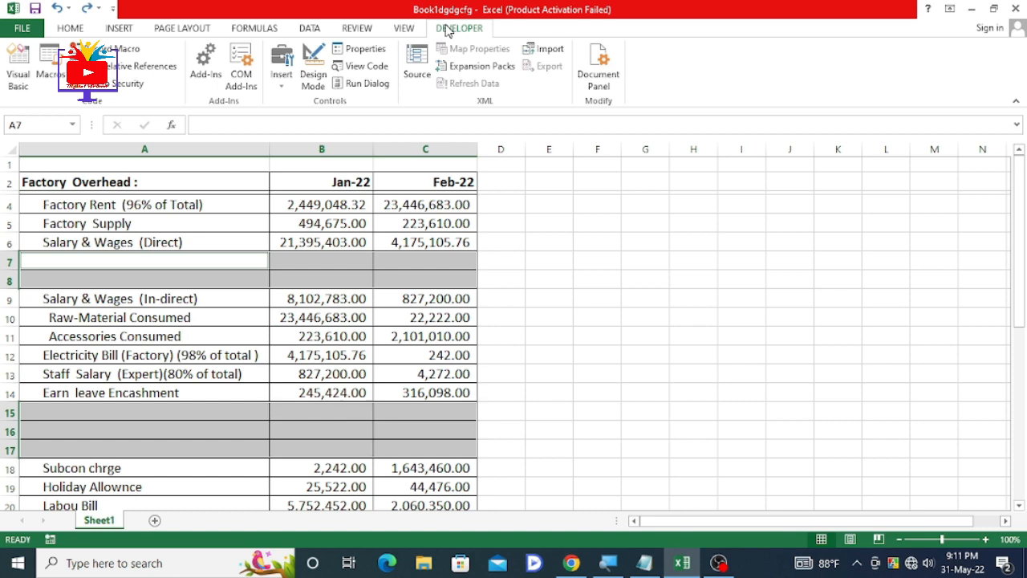
# Step: Enable the Developer tab under the main tabs in the ribbon customization of the Excel Options
pyautogui.click(28, 30)
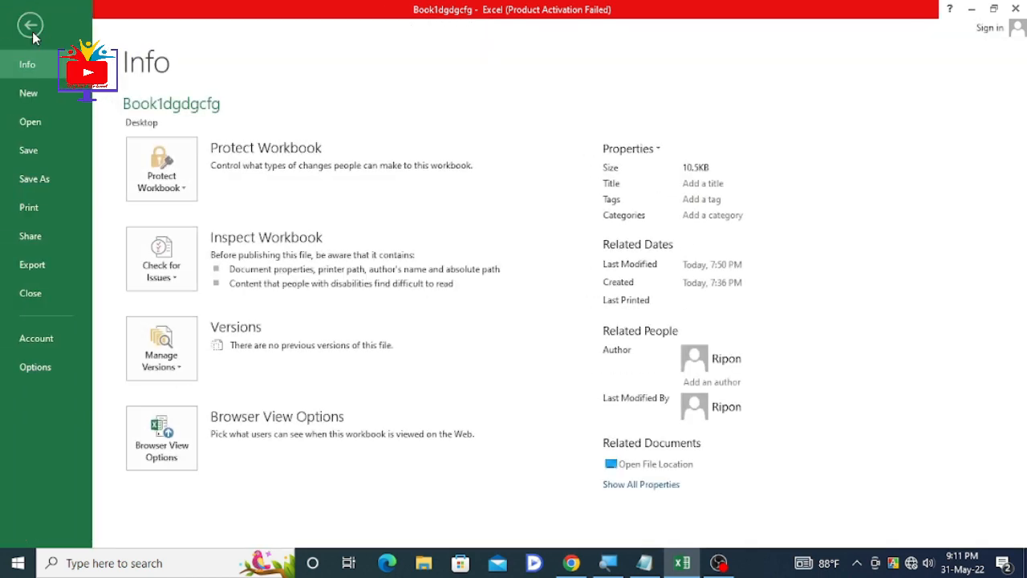
pyautogui.click(54, 377)
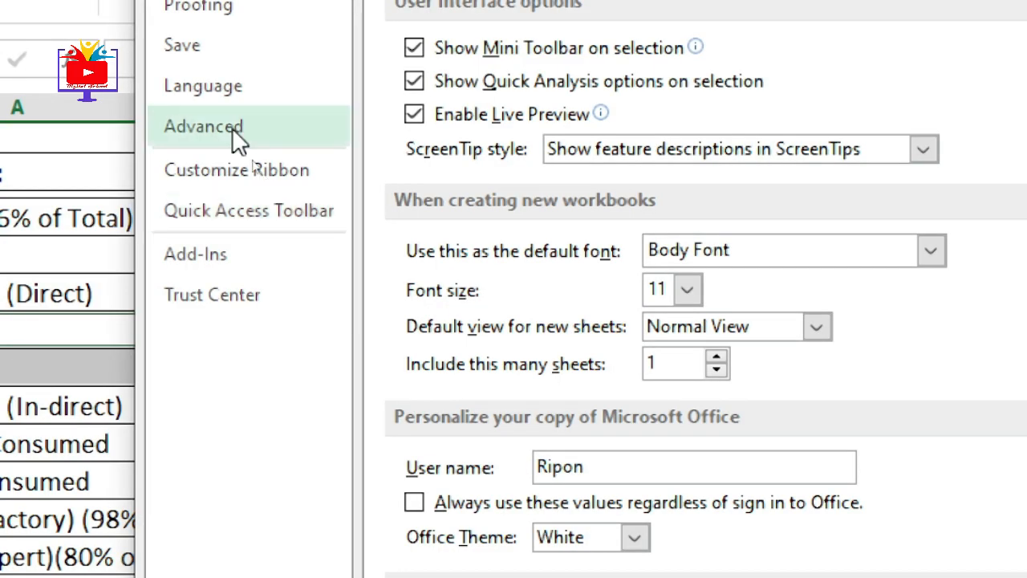
pyautogui.click(247, 178)
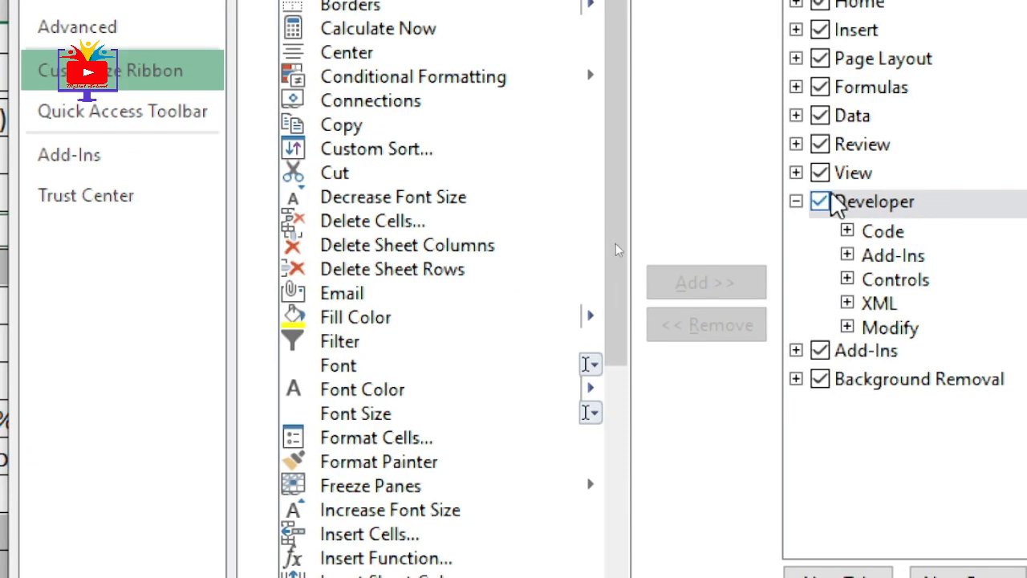
pyautogui.click(820, 203)
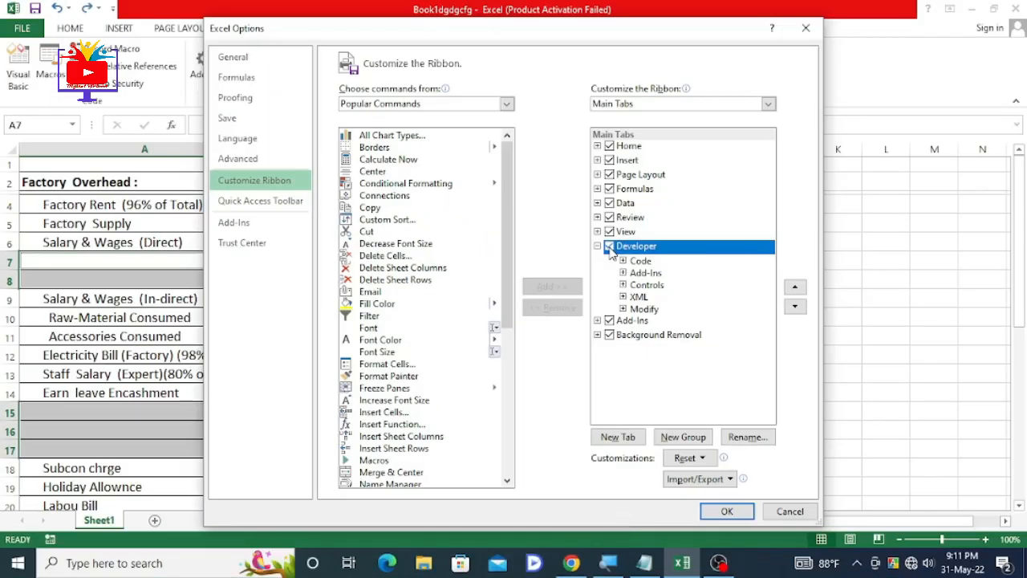
pyautogui.click(727, 511)
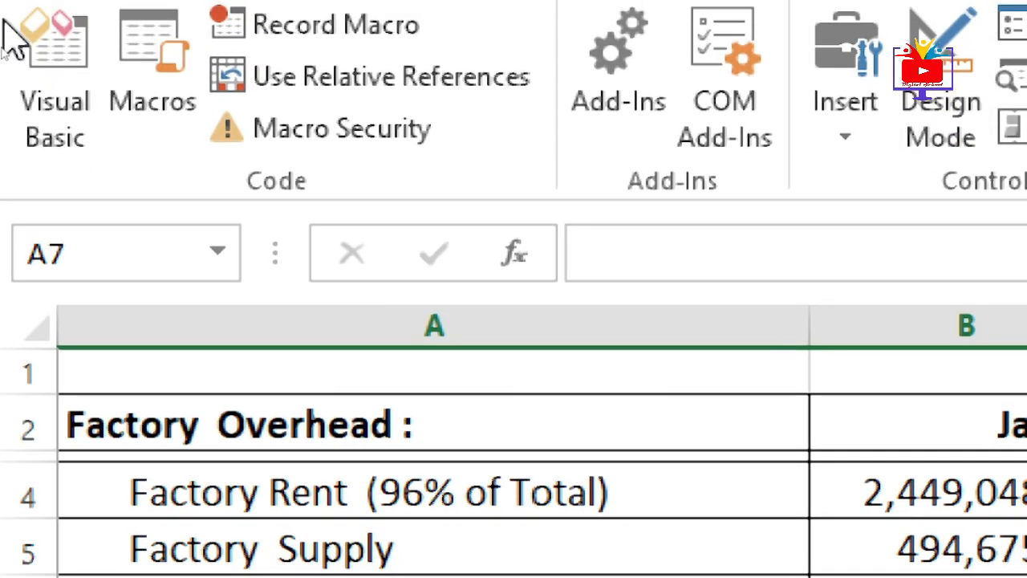
# Step: Insert a new module in the workbook's Visual Basic editor and paste the copied DeleteBlankRows code into it
pyautogui.click(52, 66)
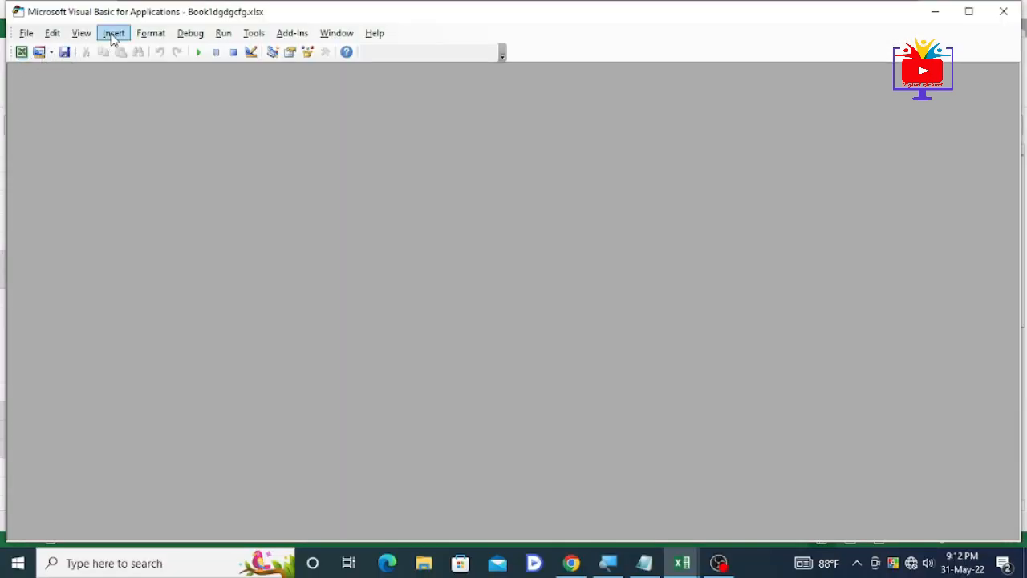
pyautogui.click(113, 36)
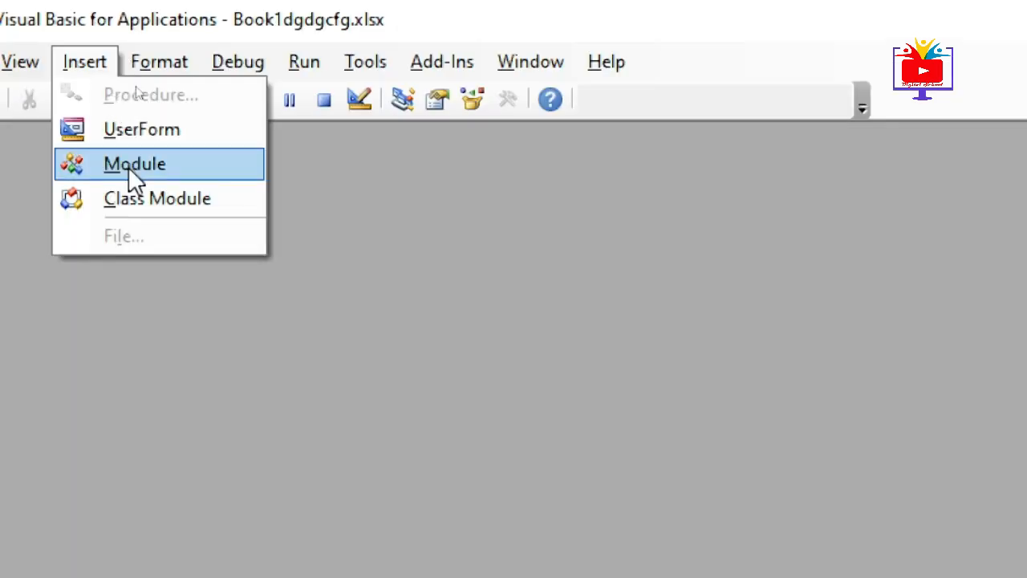
pyautogui.click(128, 167)
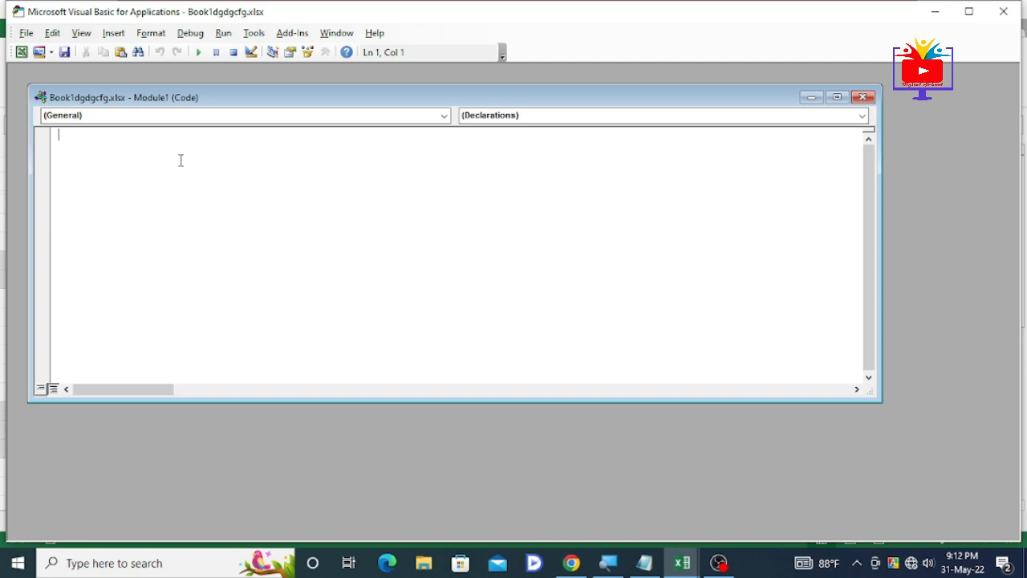
pyautogui.hotkey('ctrl', 'v')
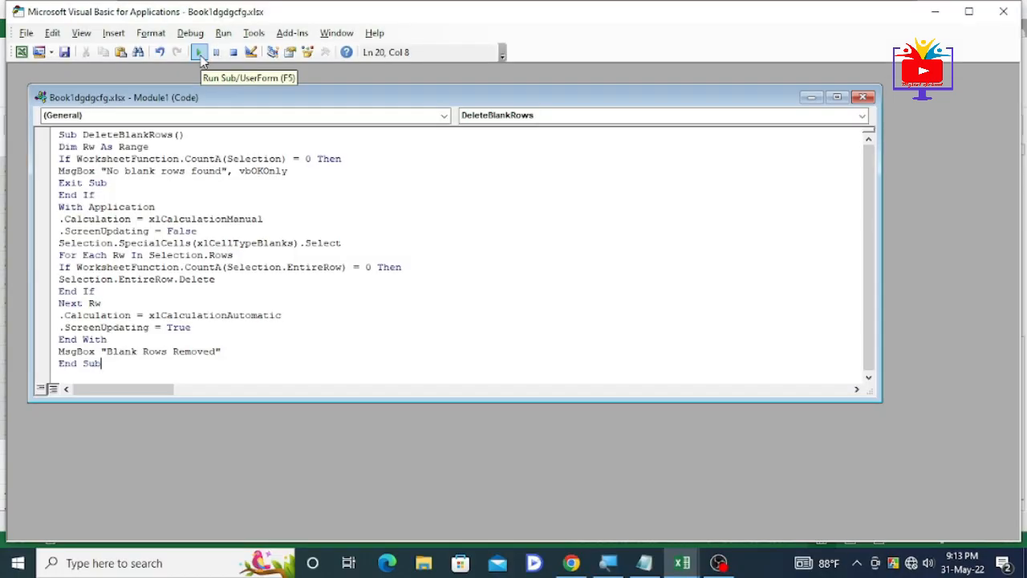
# Step: Run the DeleteBlankRows macro, dismiss its message, and go back to the overhead table in the worksheet
pyautogui.click(199, 53)
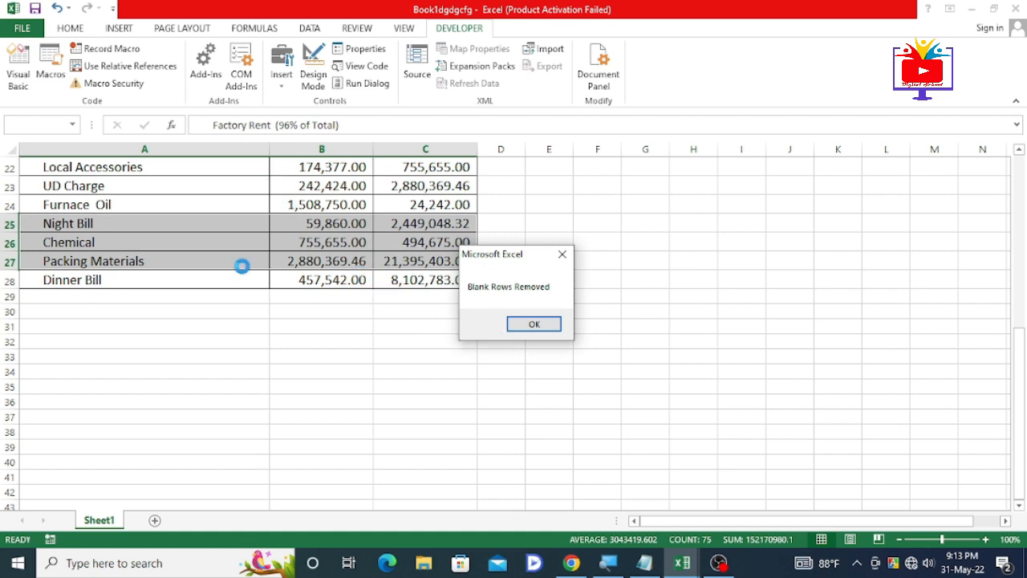
pyautogui.click(534, 324)
pyautogui.click(678, 564)
pyautogui.click(602, 493)
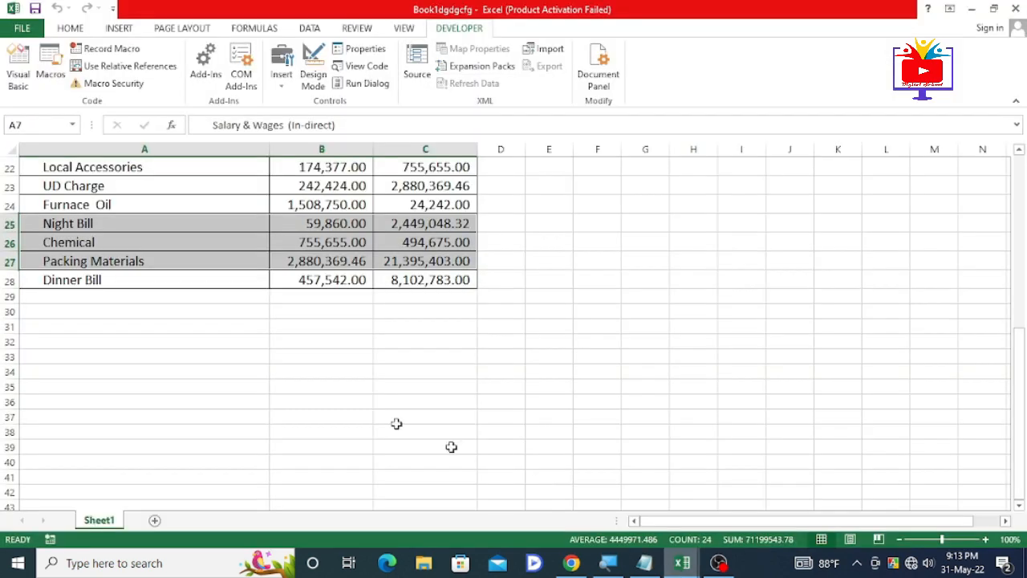
pyautogui.scroll(7, 501, 465)
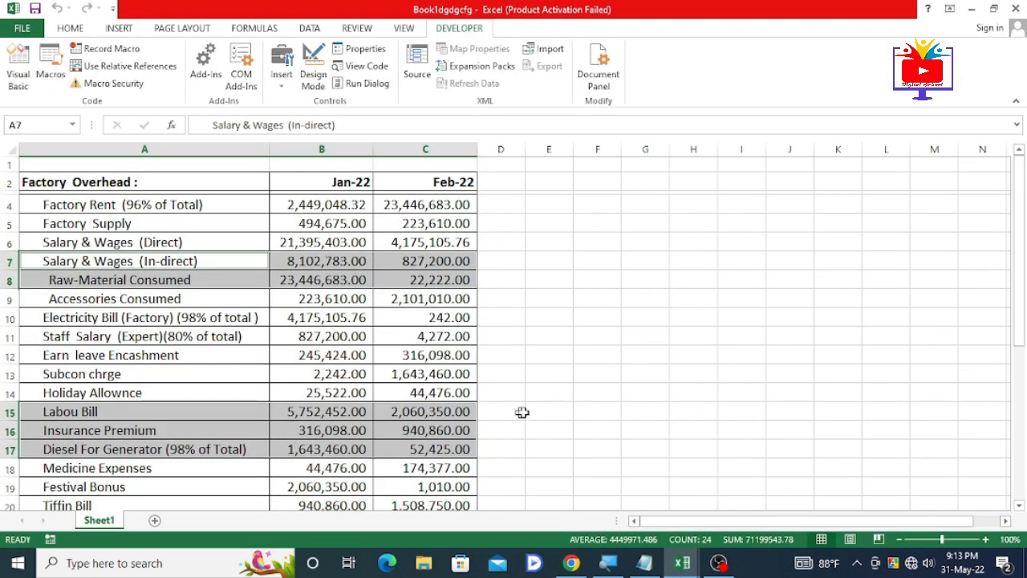
pyautogui.click(682, 564)
pyautogui.click(758, 493)
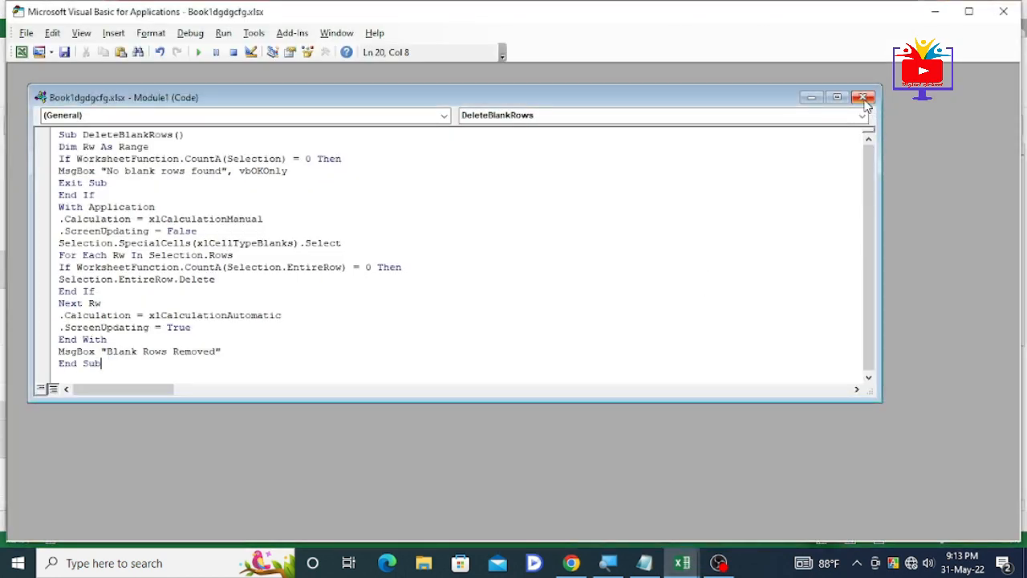
pyautogui.click(477, 195)
pyautogui.click(688, 571)
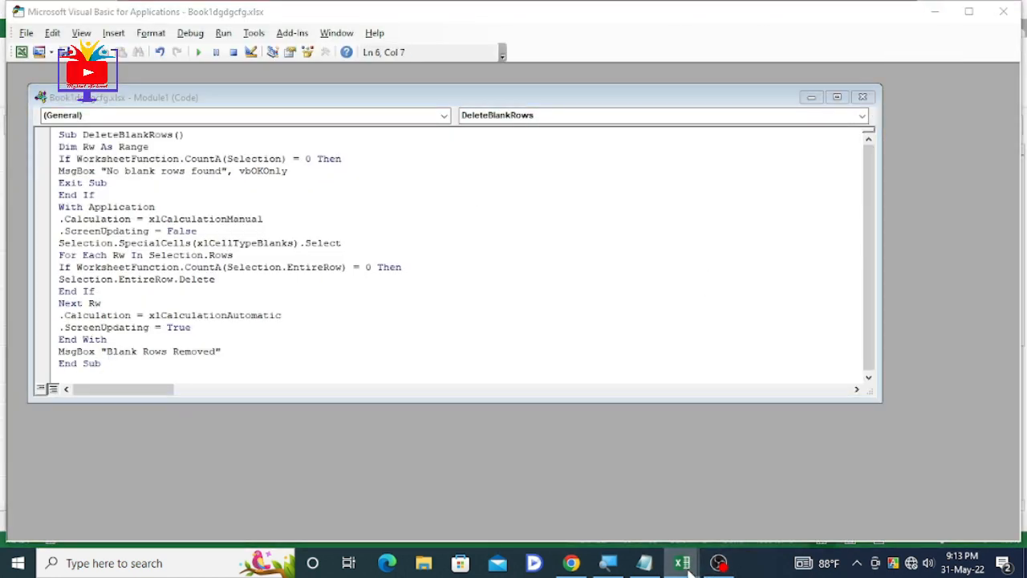
pyautogui.click(608, 499)
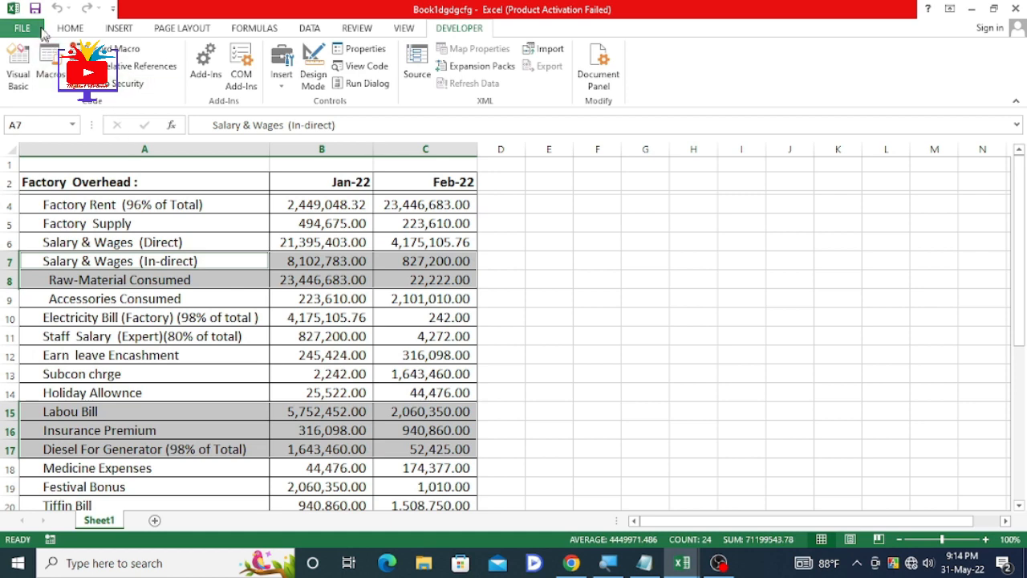
# Step: Select the overhead data from A4 to the last used cell and open the Visual Basic editor
pyautogui.click(107, 225)
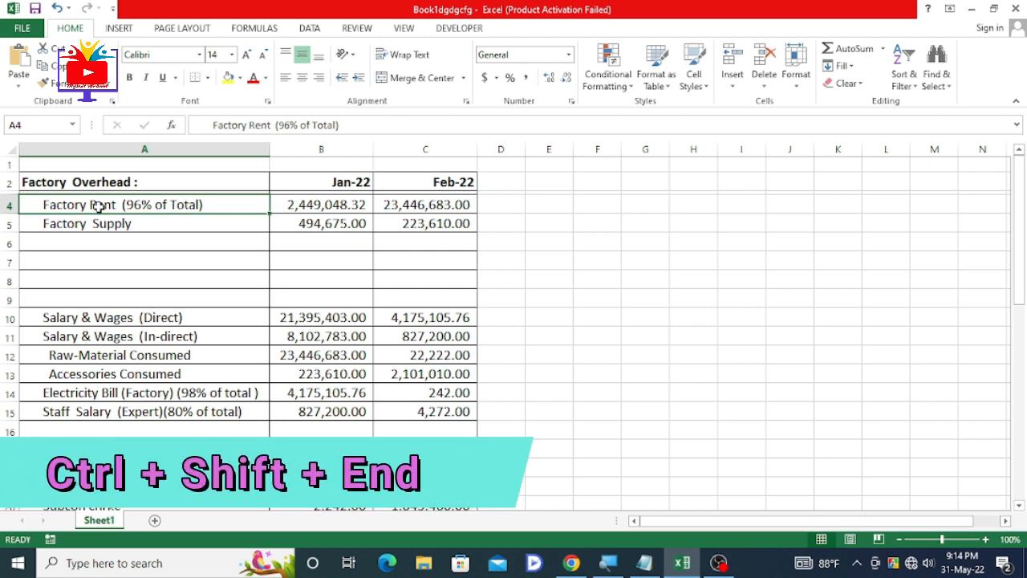
pyautogui.hotkey('ctrl', 'shift', 'End')
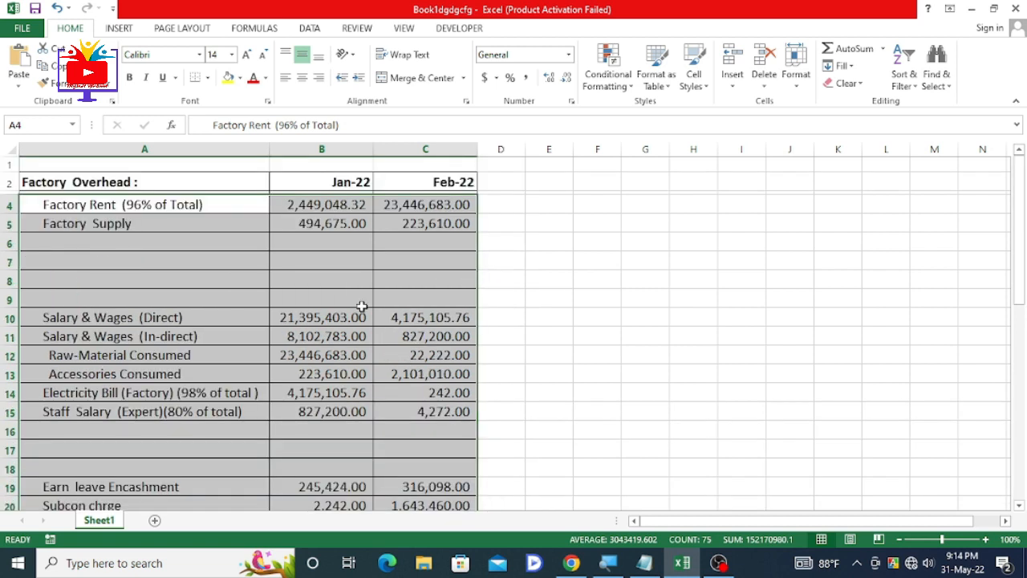
pyautogui.press('alt')
pyautogui.hotkey('alt', 'F11')
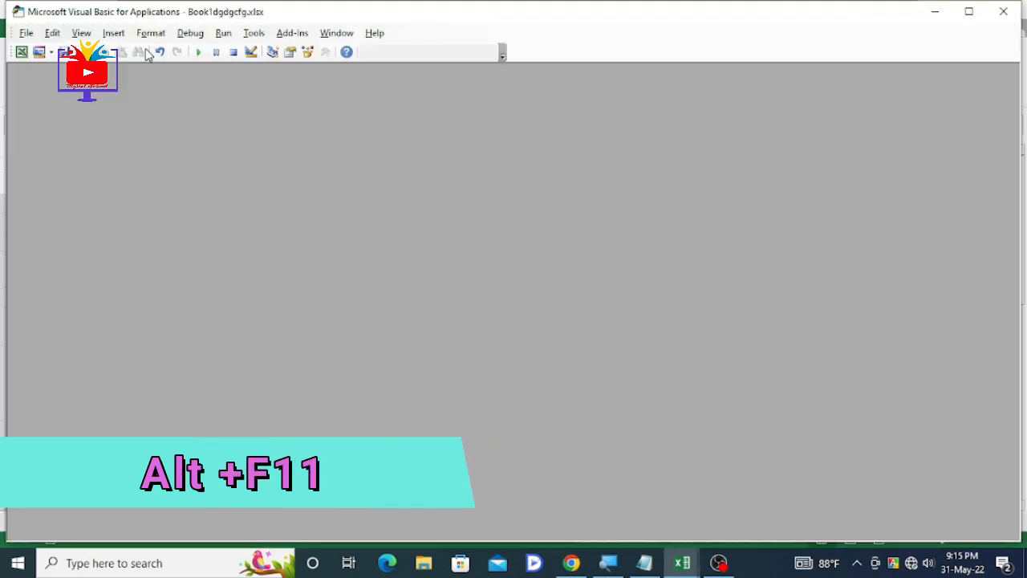
# Step: Insert another new module and paste the DeleteBlankRows macro code into it
pyautogui.click(117, 36)
pyautogui.click(135, 85)
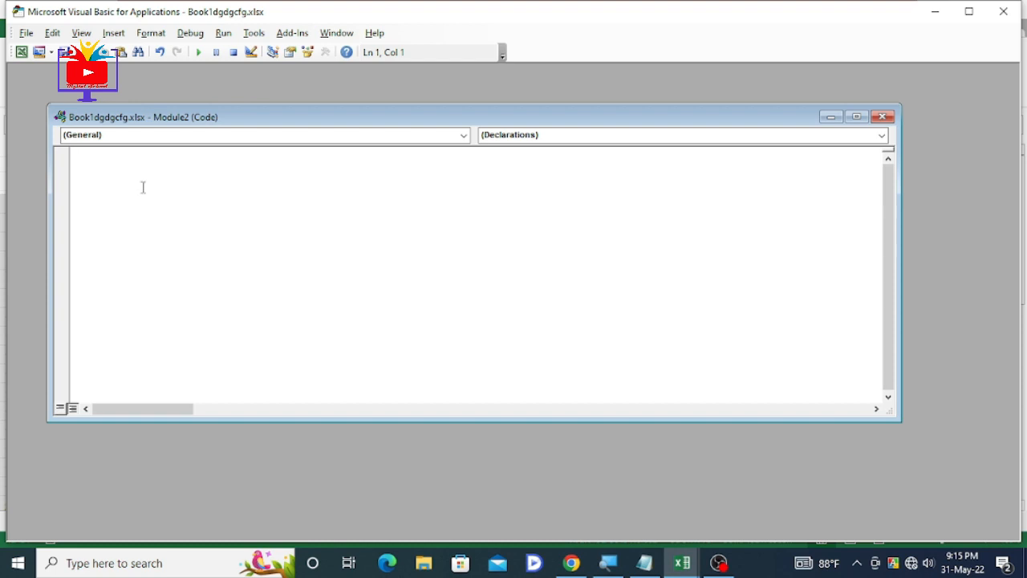
pyautogui.write('Sub DeleteBlankRows() Dim Rw As Range If WorksheetFunction.CountA(Selection) = 0 Then MsgBox "No blank rows found", vbOKOnly Exit Sub End If With Application .Calculation = xlCalculationManual .ScreenUpdating = False Selection.SpecialCells(xlCellTypeBlanks).Select For Each Rw In Selection.Rows If WorksheetFunction.CountA(Selection.EntireRow) = 0 Then Selection.EntireRow.Delete End If Next Rw .Calculation = xlCalculationAutomatic .ScreenUpdating = True End With MsgBox "Blank Rows Removed" End Sub')
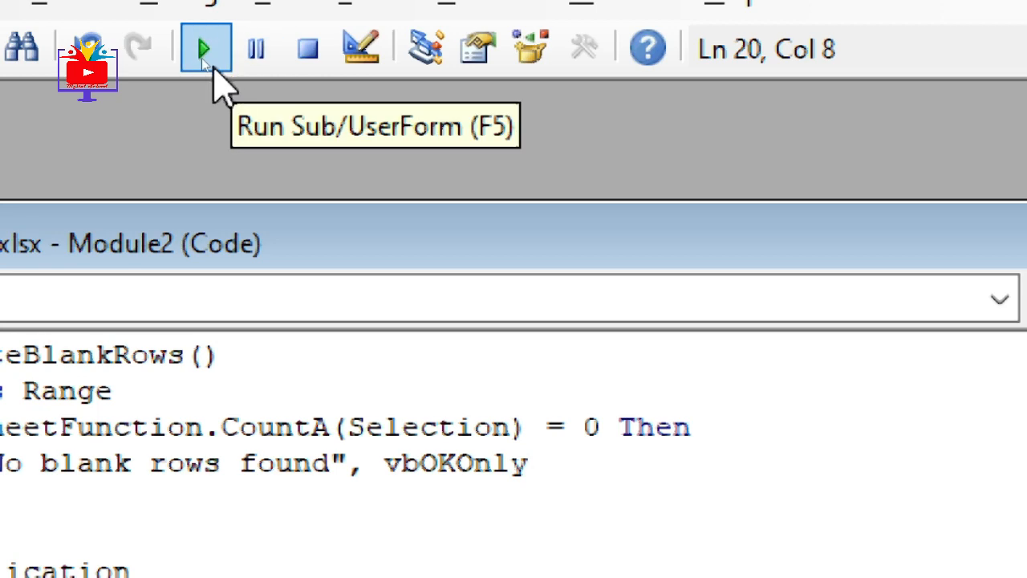
# Step: Run the DeleteBlankRows macro from the second module, dismiss its message, and check the overhead table in the worksheet
pyautogui.press('F5')
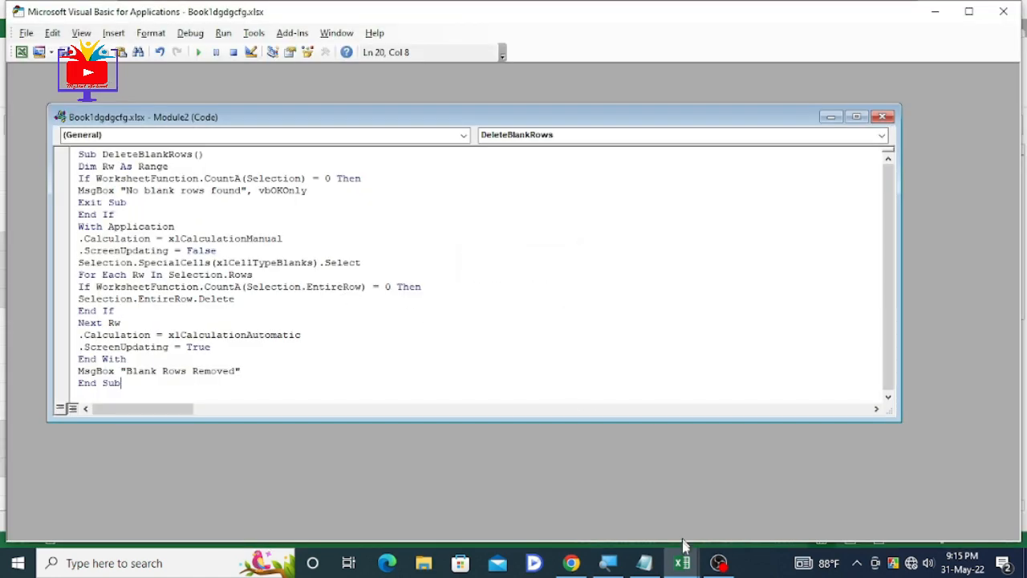
pyautogui.moveTo(684, 553)
pyautogui.click(557, 488)
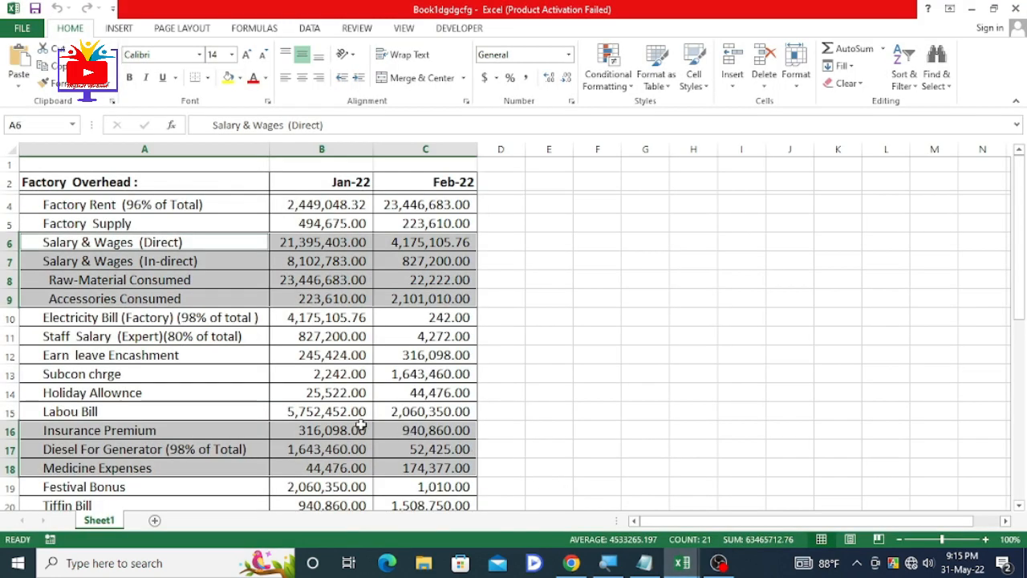
pyautogui.scroll(-3, 360, 425)
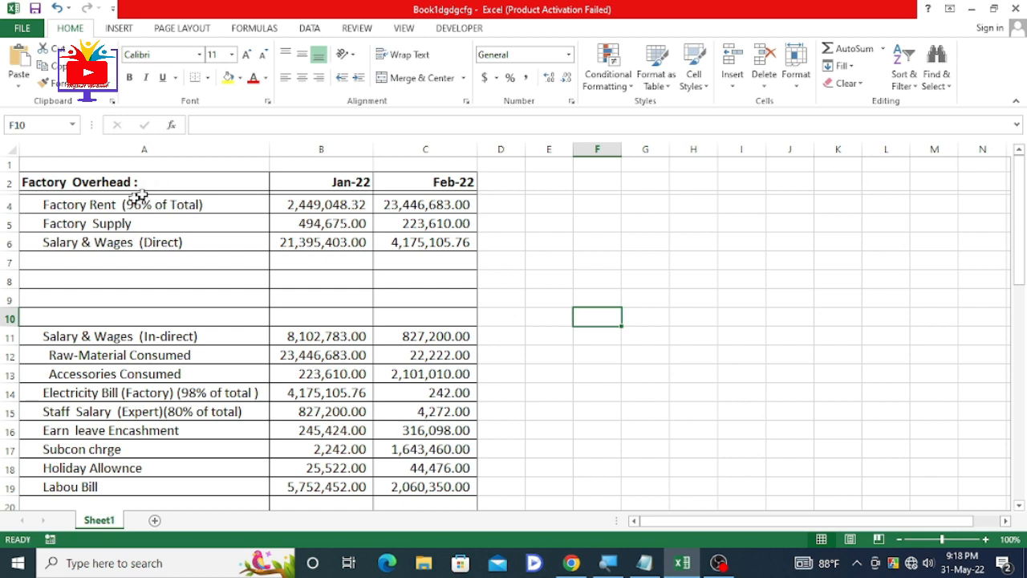
# Step: Turn on filtering for the overhead data with row 4 as the filter row
pyautogui.click(9, 205)
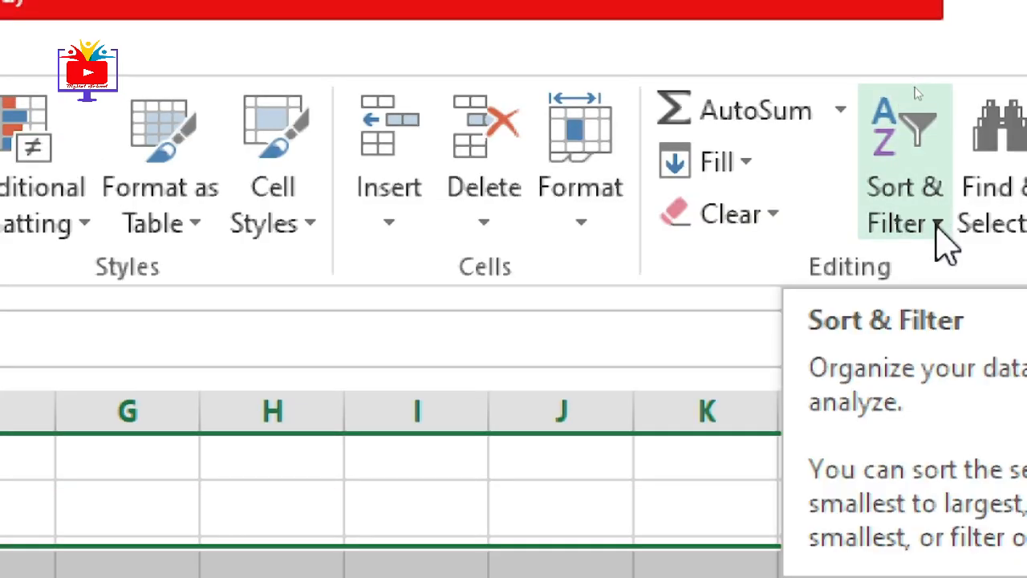
pyautogui.click(936, 227)
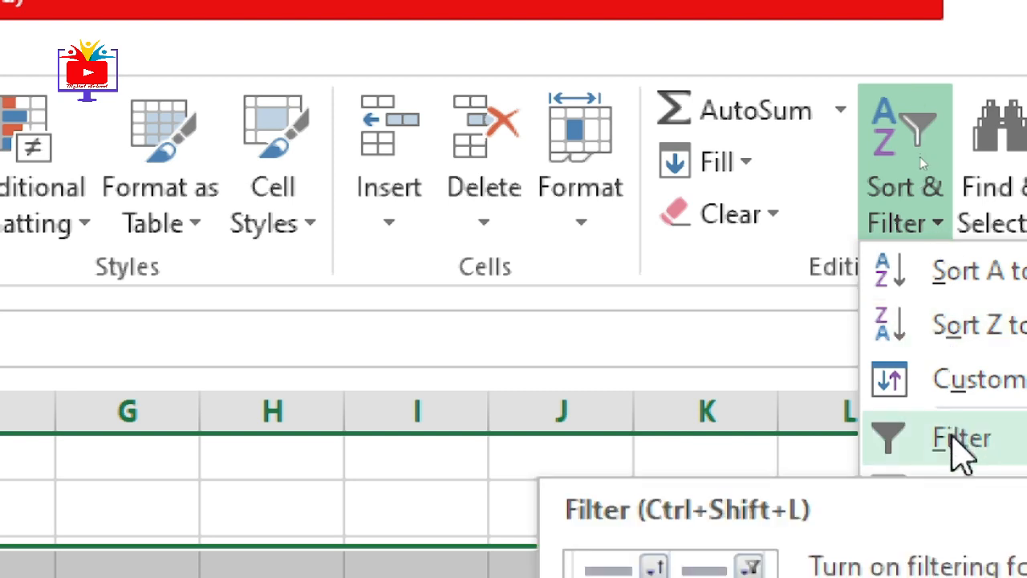
pyautogui.click(961, 442)
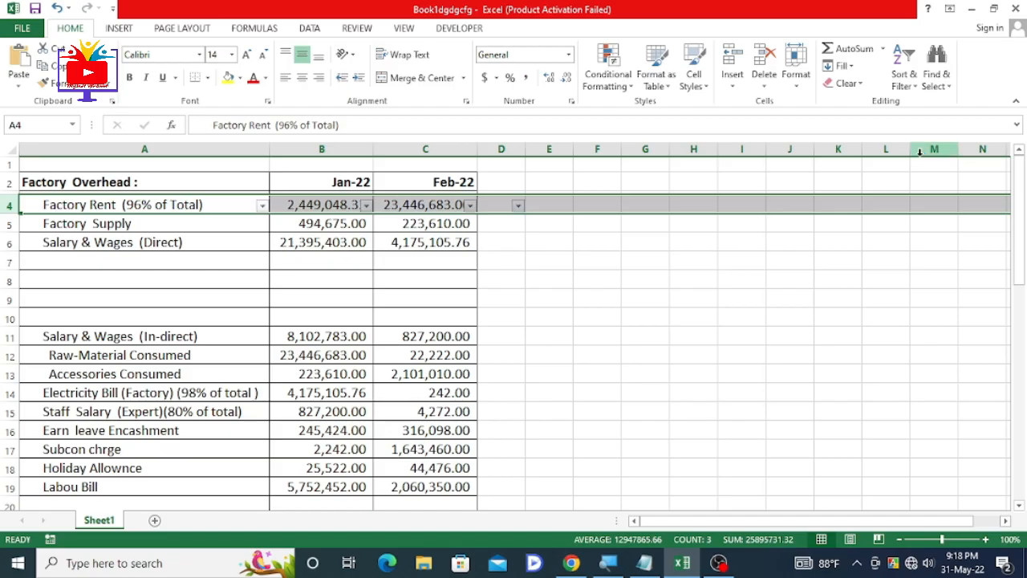
# Step: Filter column A of the overhead data to show only (Blanks)
pyautogui.click(261, 205)
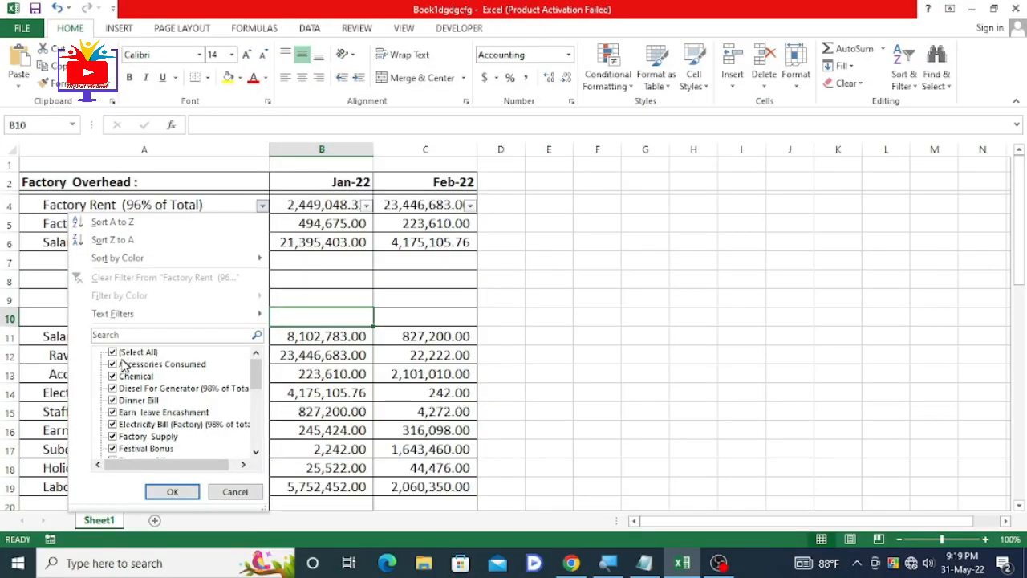
pyautogui.click(114, 353)
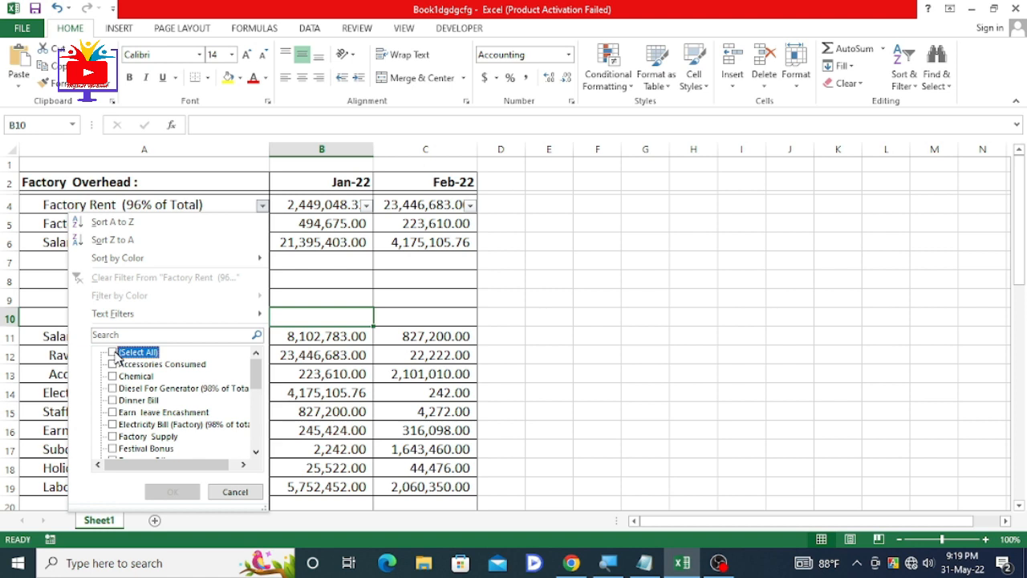
pyautogui.moveTo(254, 372); pyautogui.dragTo(253, 434)
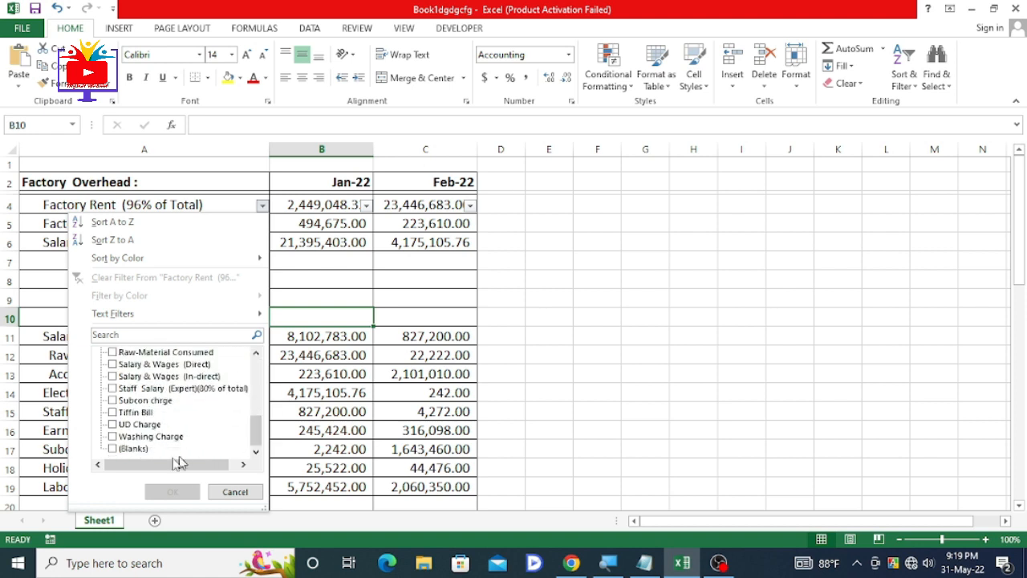
pyautogui.click(126, 451)
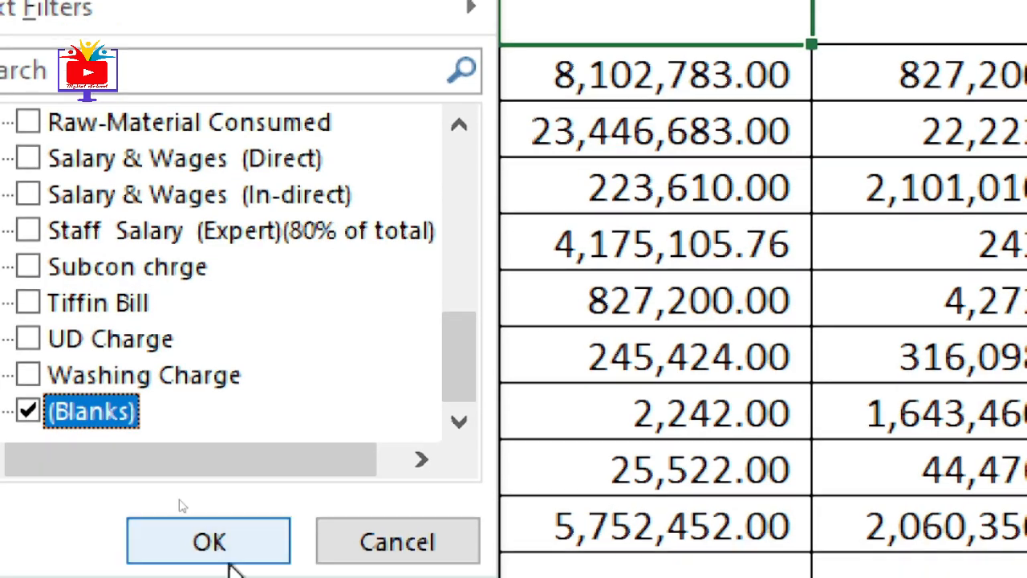
pyautogui.click(240, 541)
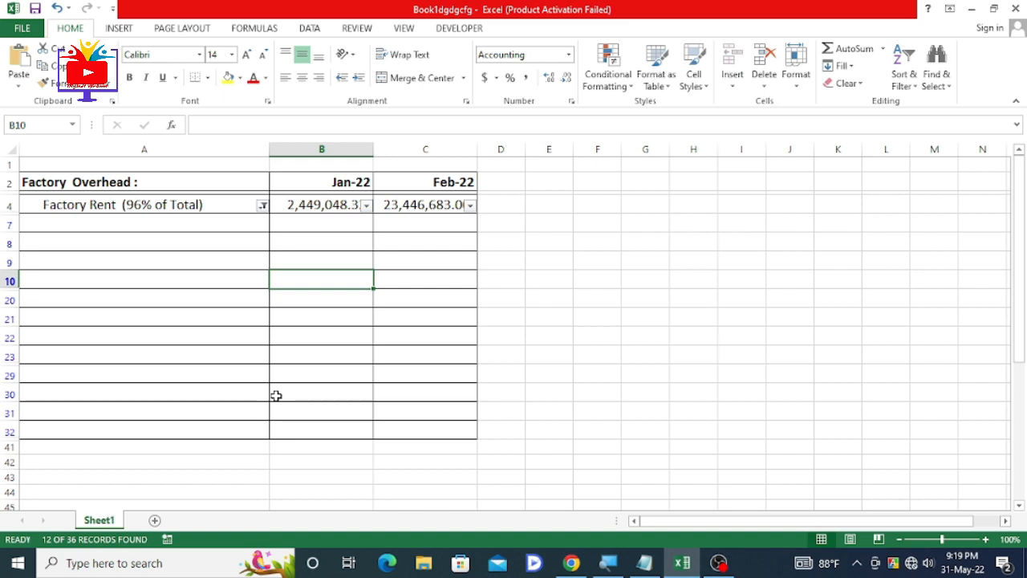
# Step: Select the filtered blank rows from 7 to 32 and delete them as sheet rows
pyautogui.click(142, 238)
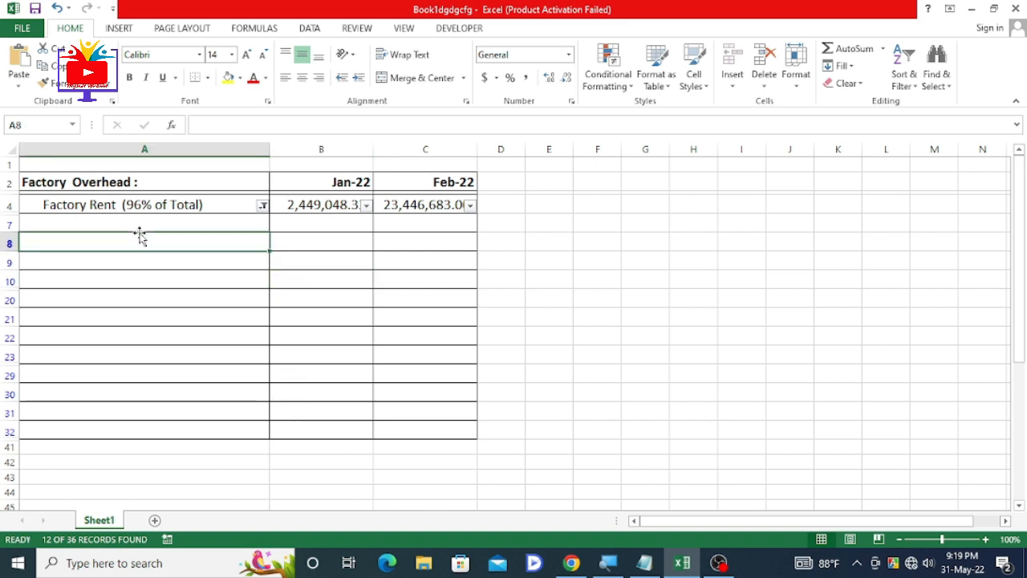
pyautogui.click(127, 297)
pyautogui.click(128, 330)
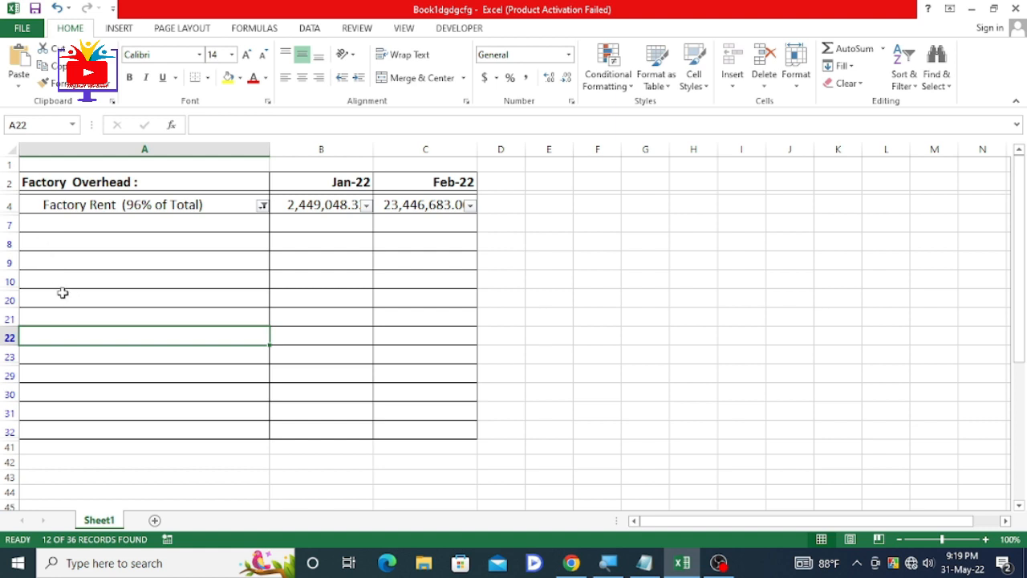
pyautogui.click(9, 223)
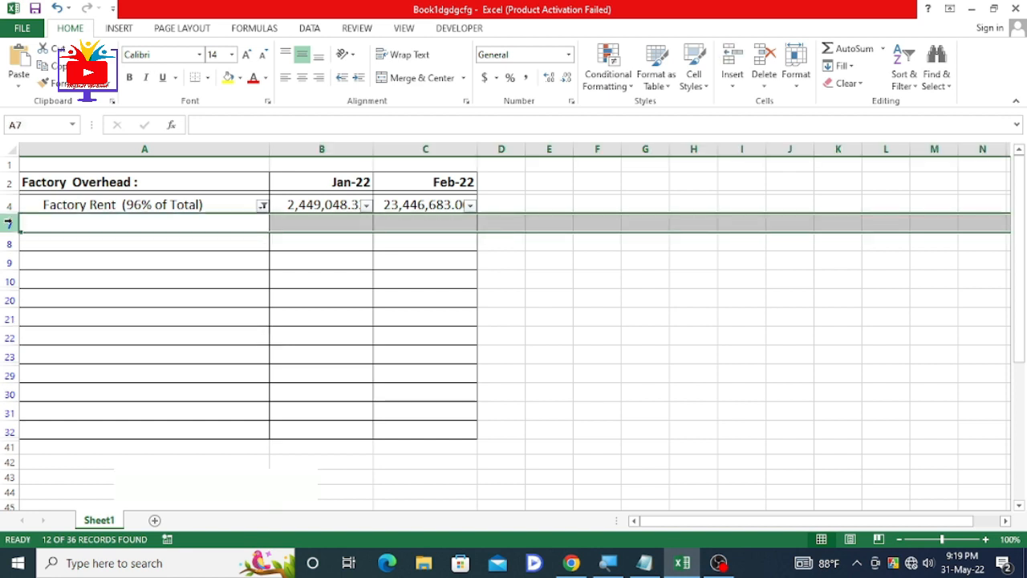
pyautogui.moveTo(8, 233); pyautogui.dragTo(10, 431)
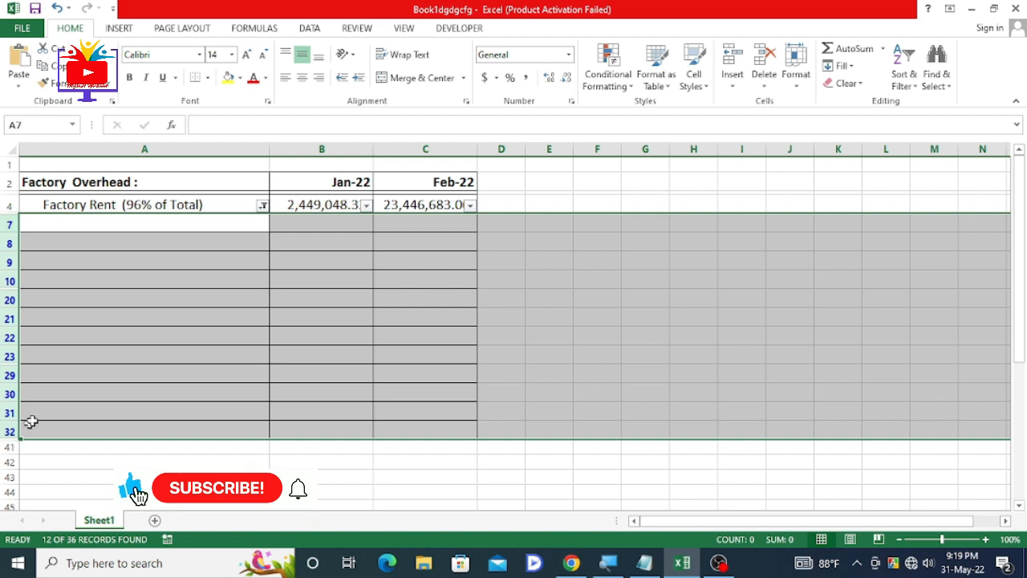
pyautogui.click(772, 88)
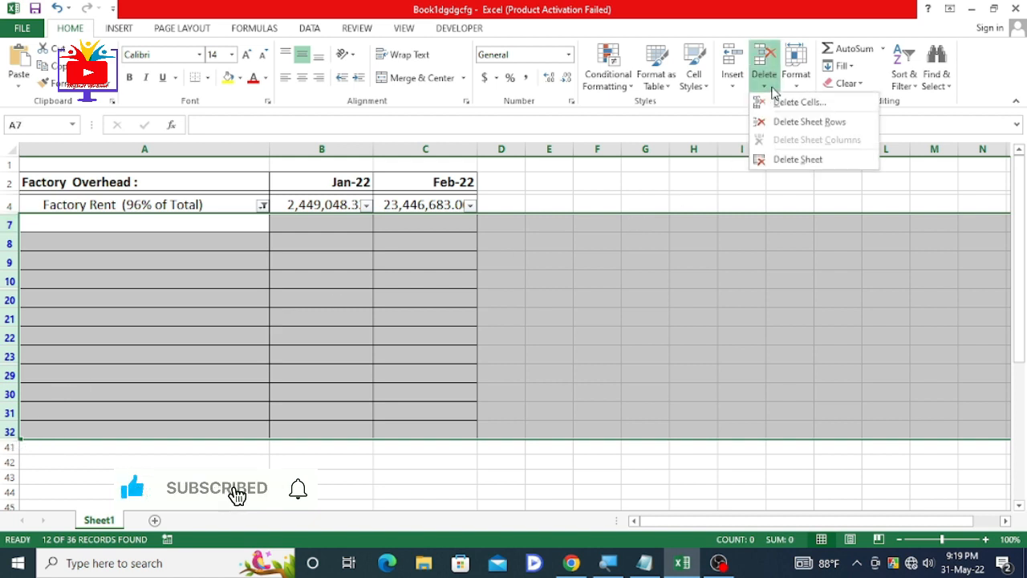
pyautogui.click(798, 122)
pyautogui.click(500, 309)
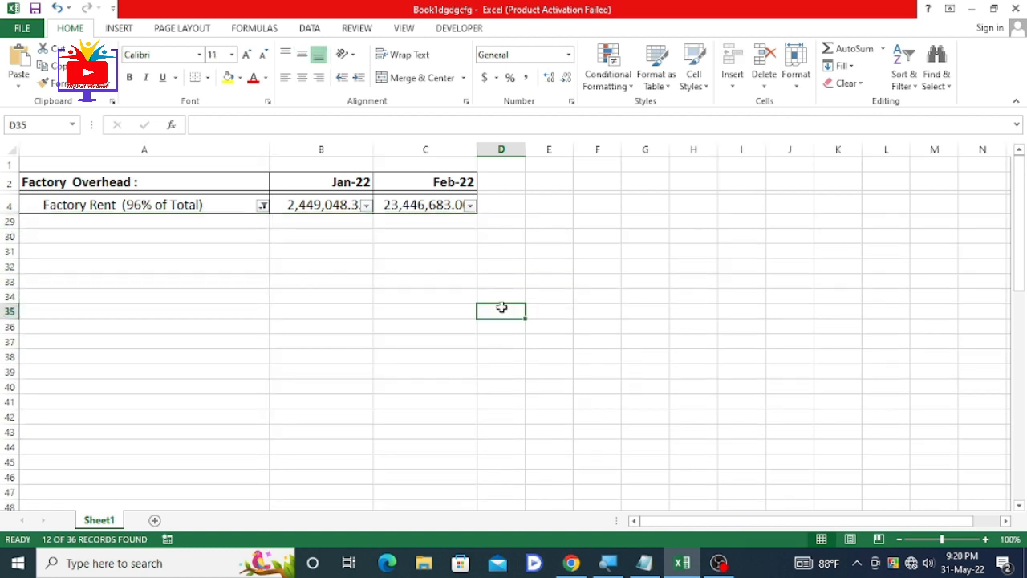
# Step: Show all items again in the column A filter, and undo back to the blanks-only view before the row deletion
pyautogui.click(263, 206)
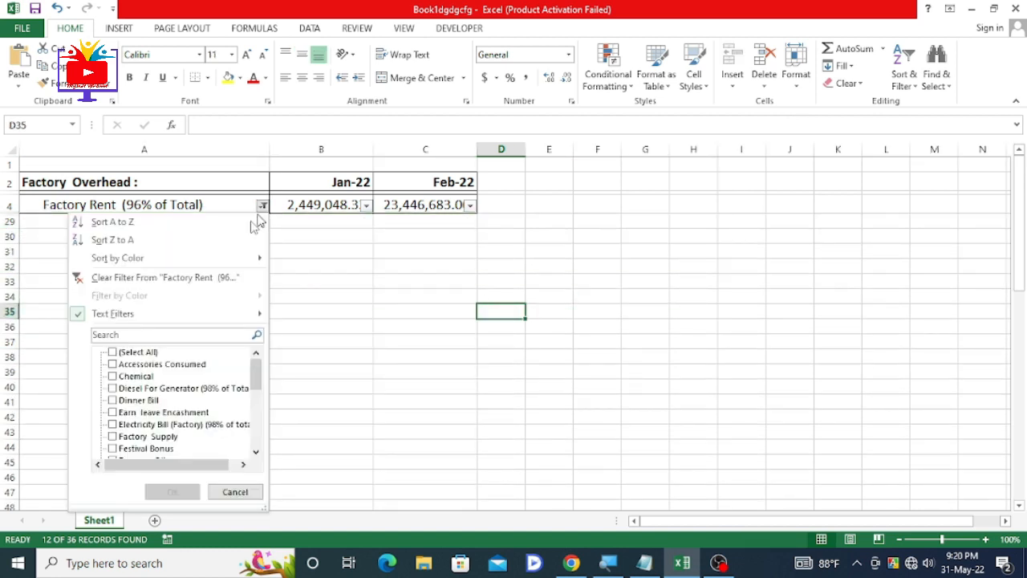
pyautogui.click(112, 353)
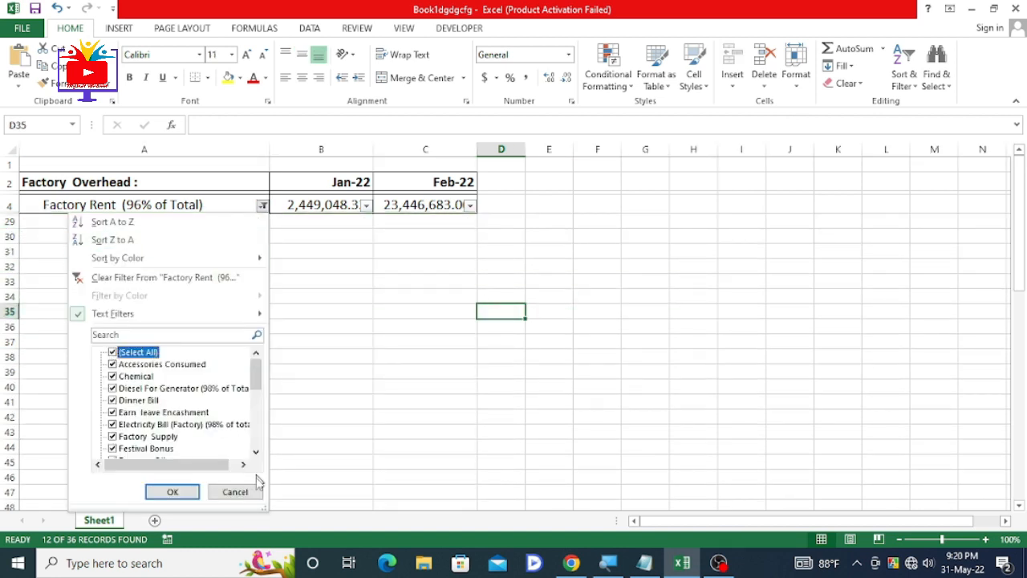
pyautogui.click(172, 492)
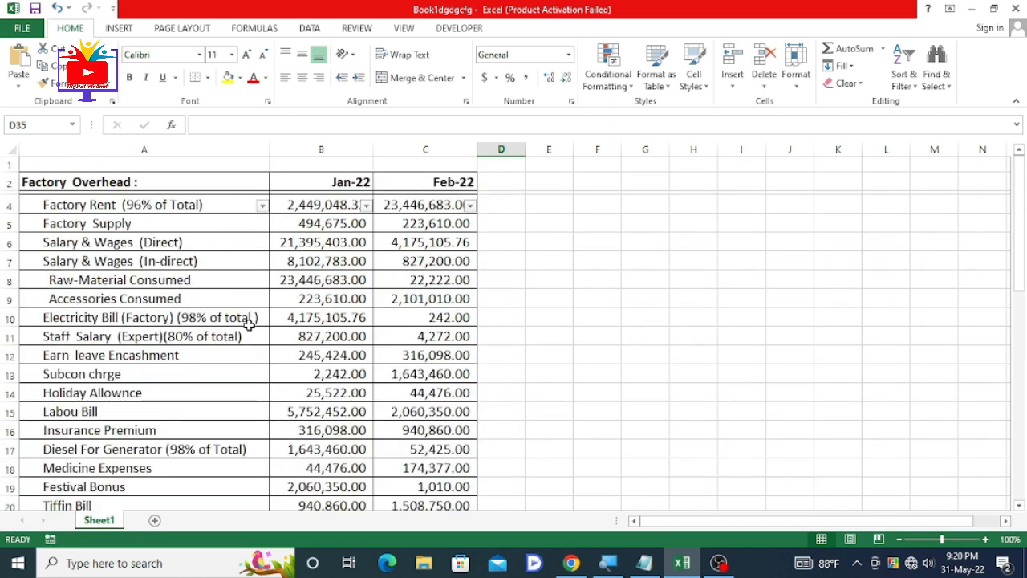
pyautogui.click(56, 8)
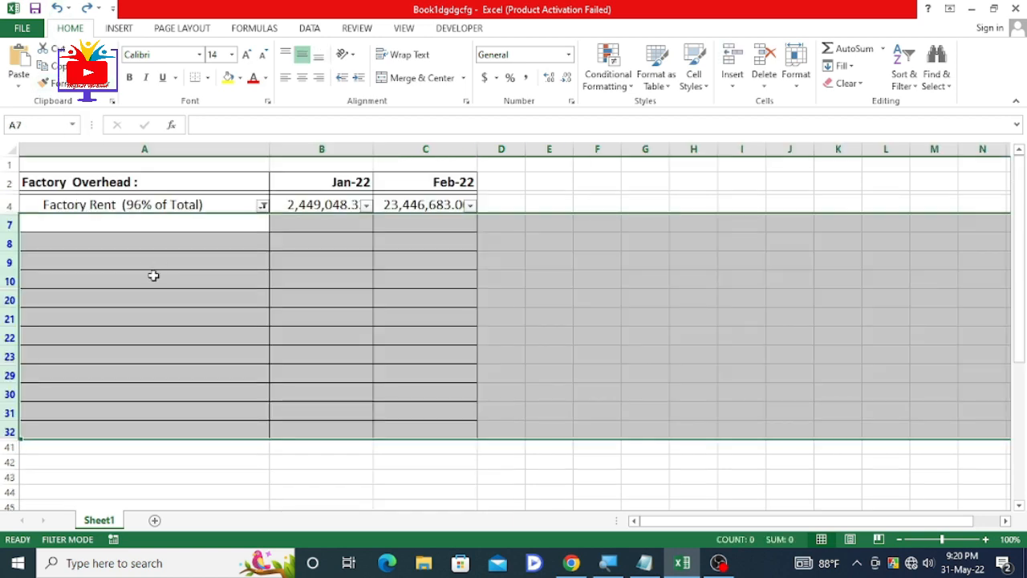
# Step: Reselect the filtered blank rows 7 to 32 and delete them again
pyautogui.click(154, 275)
pyautogui.moveTo(9, 225); pyautogui.dragTo(7, 433)
pyautogui.hotkey('ctrl', '-')
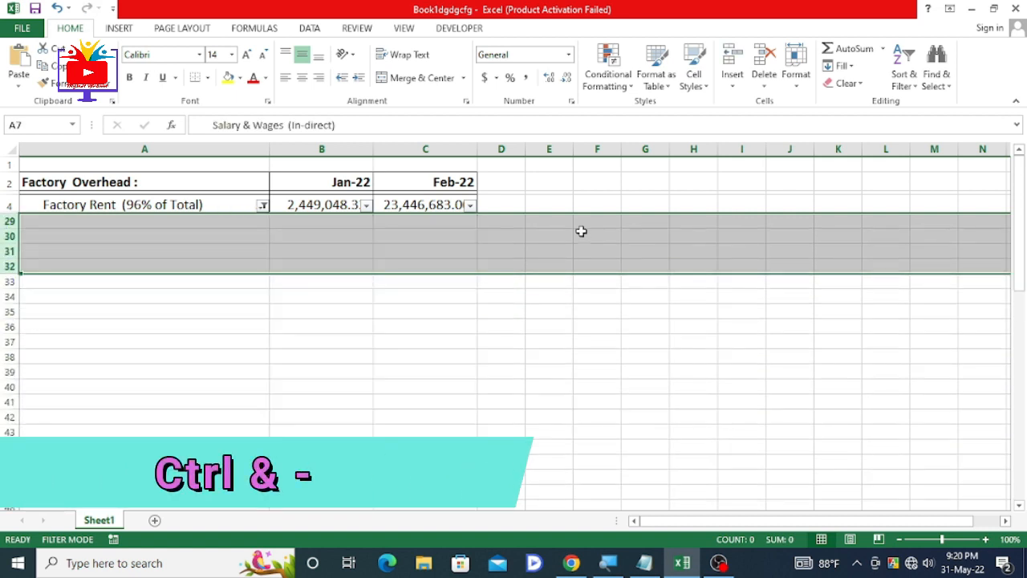
pyautogui.click(646, 235)
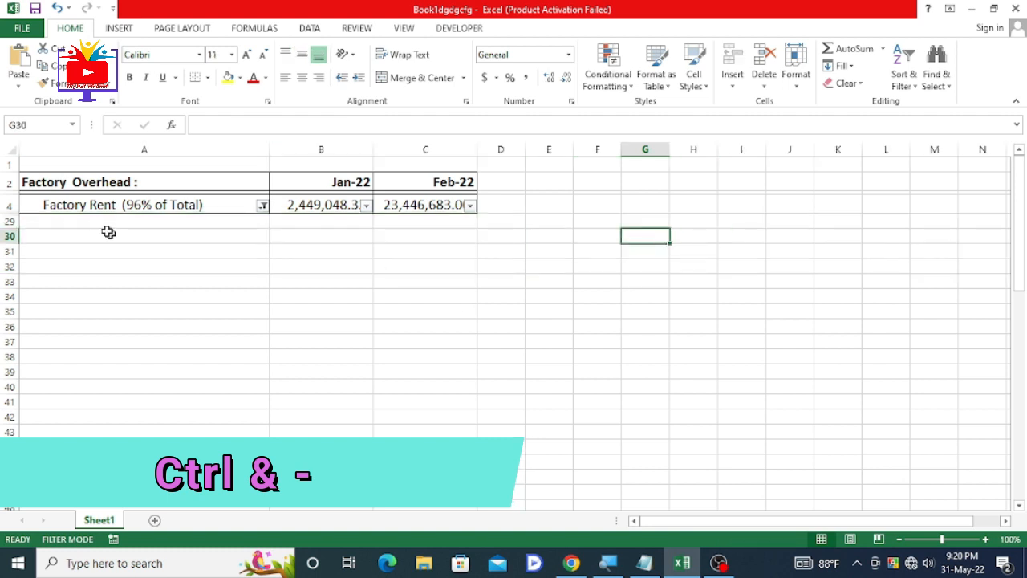
# Step: Reset the column A filter to all items and review the complete overhead table
pyautogui.click(263, 206)
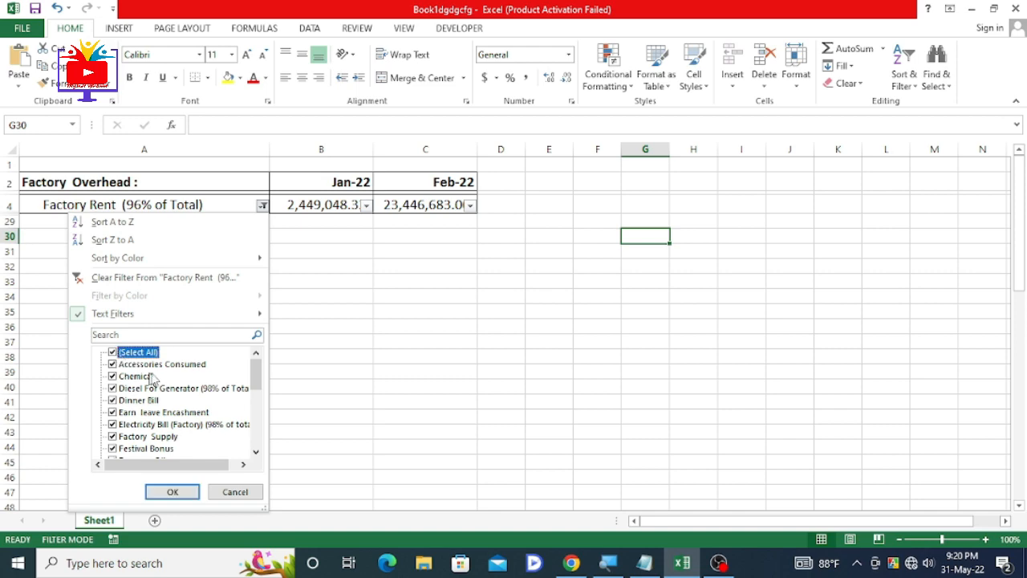
pyautogui.click(178, 491)
pyautogui.click(294, 406)
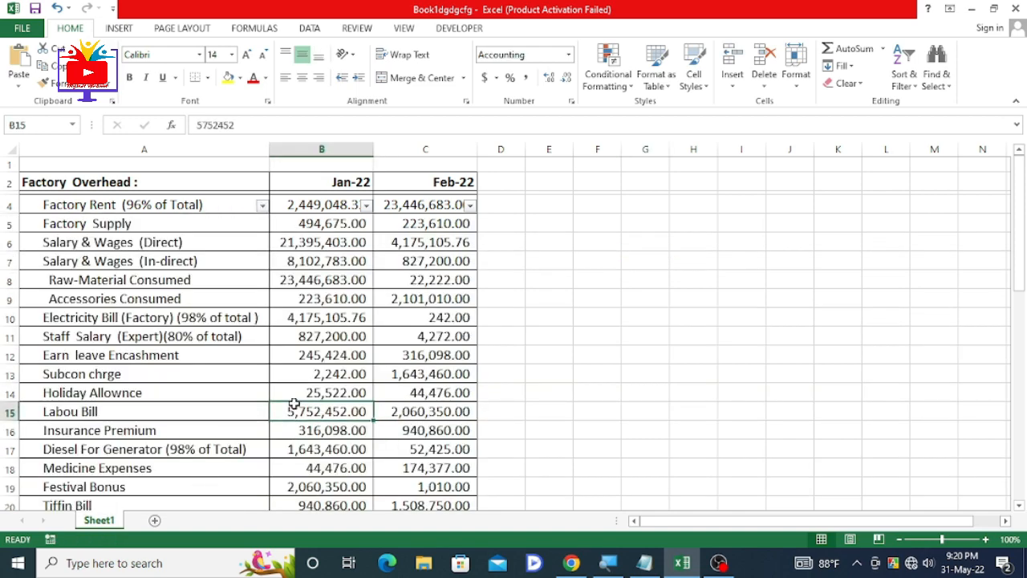
pyautogui.scroll(-7, 293, 406)
pyautogui.scroll(7, 293, 405)
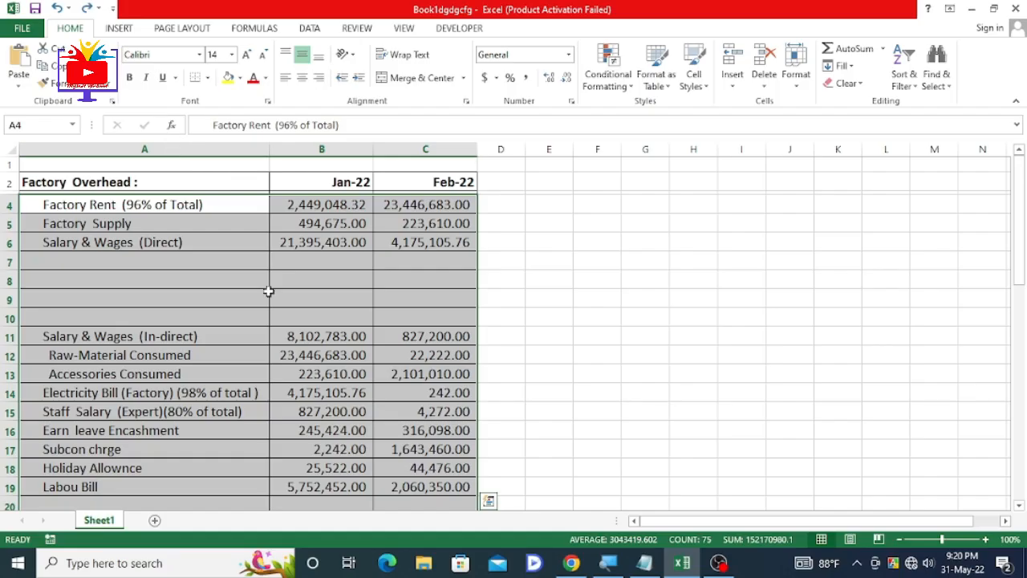
# Step: Delete the blank rows 7 to 10 below Salary & Wages (Direct)
pyautogui.click(279, 318)
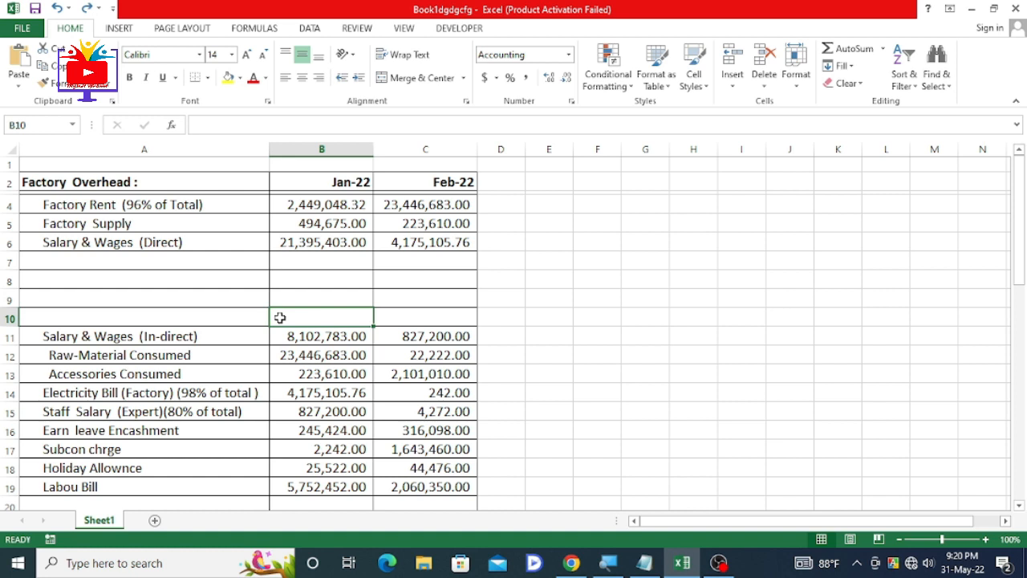
pyautogui.click(331, 294)
pyautogui.moveTo(9, 263); pyautogui.dragTo(4, 319)
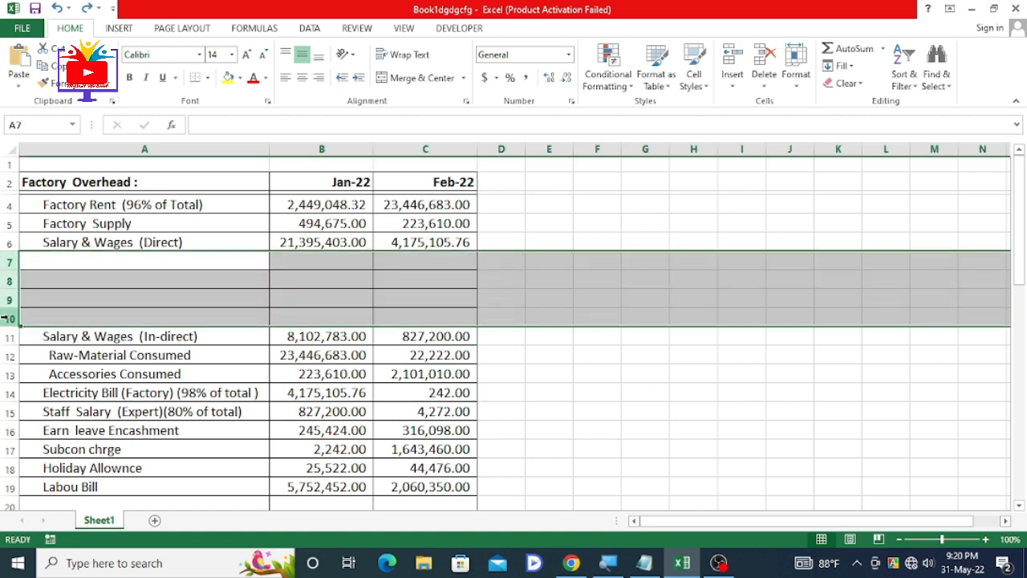
pyautogui.rightClick(131, 291)
pyautogui.click(217, 399)
pyautogui.click(249, 379)
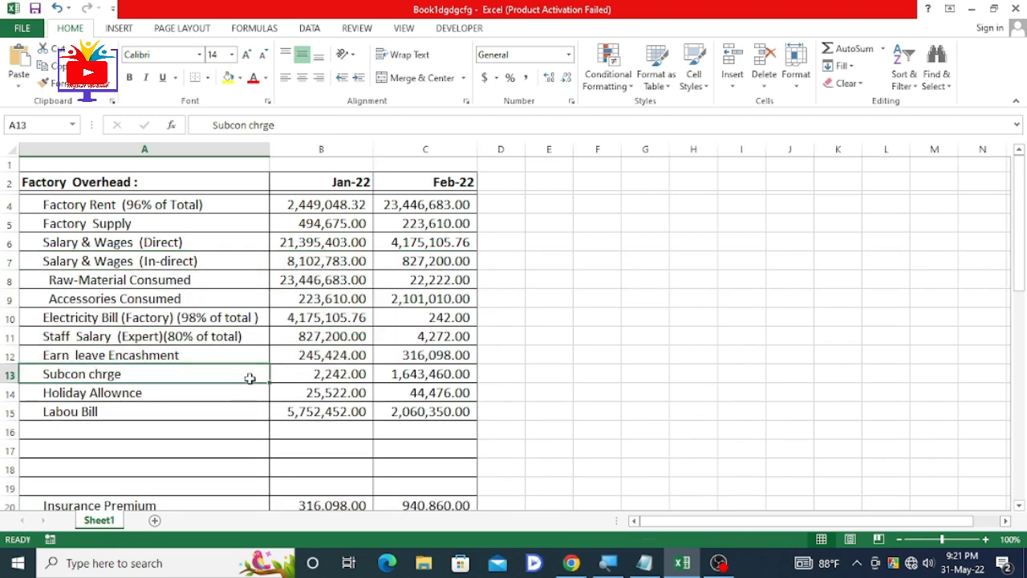
# Step: Undo the deletion of rows 7 to 10 and look over the remaining blank rows in the table
pyautogui.click(58, 8)
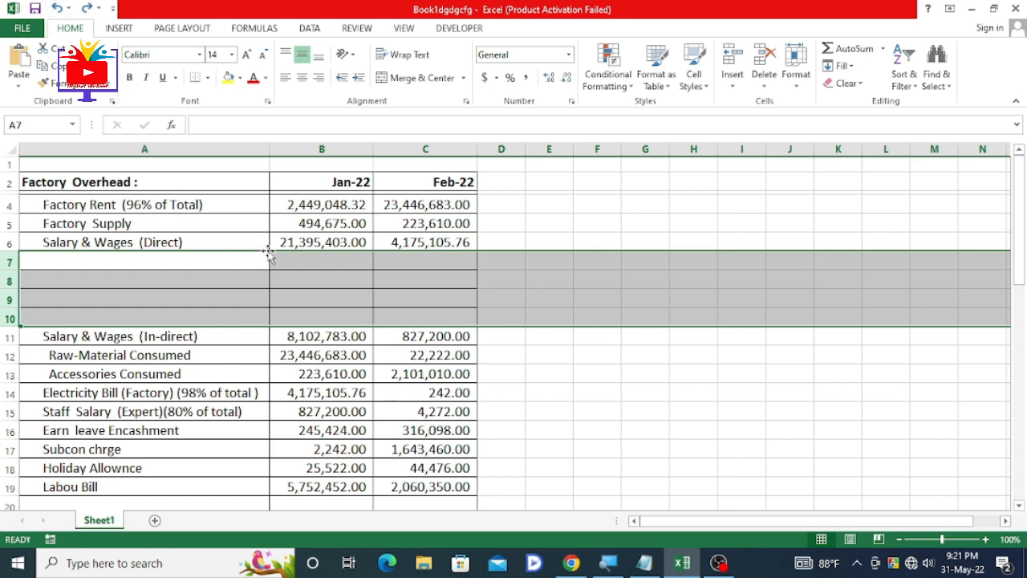
pyautogui.scroll(-5, 270, 254)
pyautogui.scroll(5, 296, 280)
pyautogui.click(94, 277)
# Step: Select the blank rows 7 to 10, 20 to 23 and 29 to 32 together as one multiple selection
pyautogui.click(10, 257)
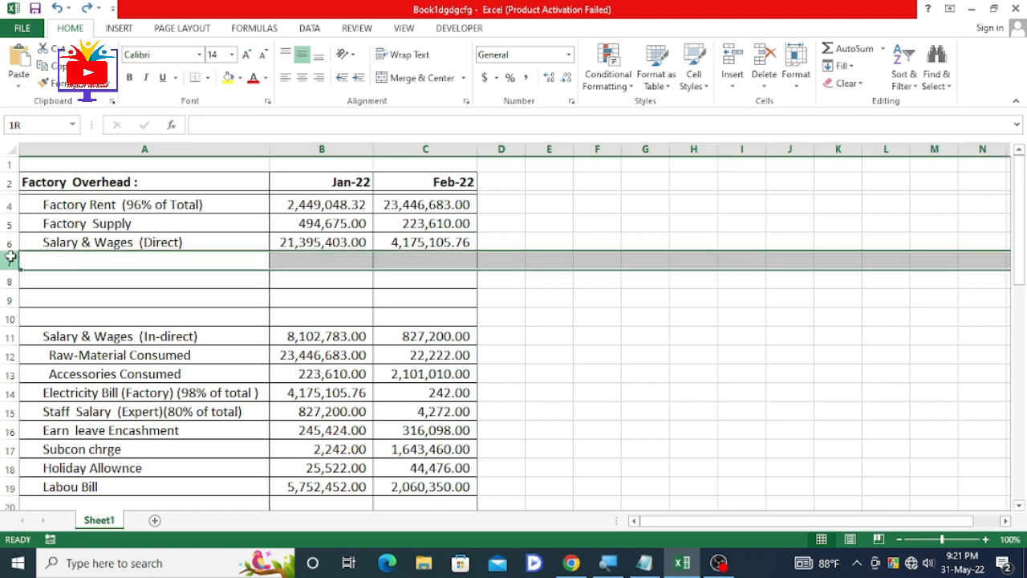
pyautogui.moveTo(10, 256); pyautogui.dragTo(9, 317)
pyautogui.scroll(-4, 59, 292)
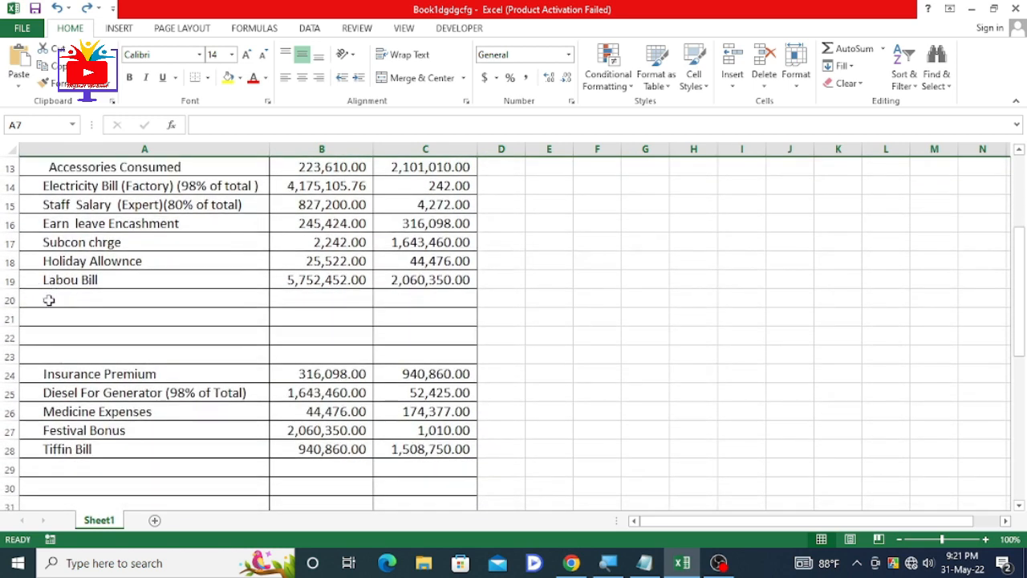
pyautogui.moveTo(9, 299); pyautogui.dragTo(11, 347)
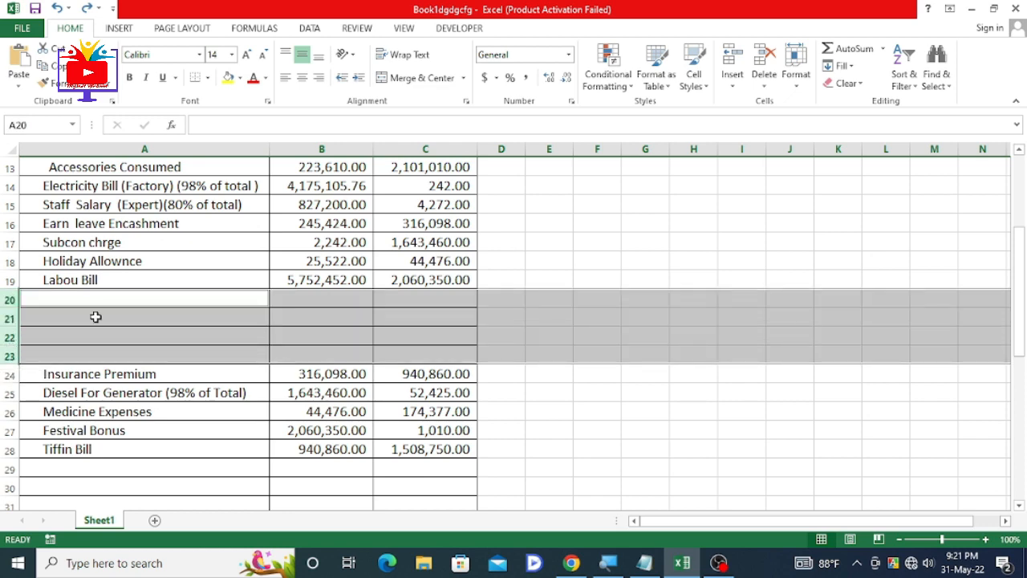
pyautogui.scroll(-4, 96, 317)
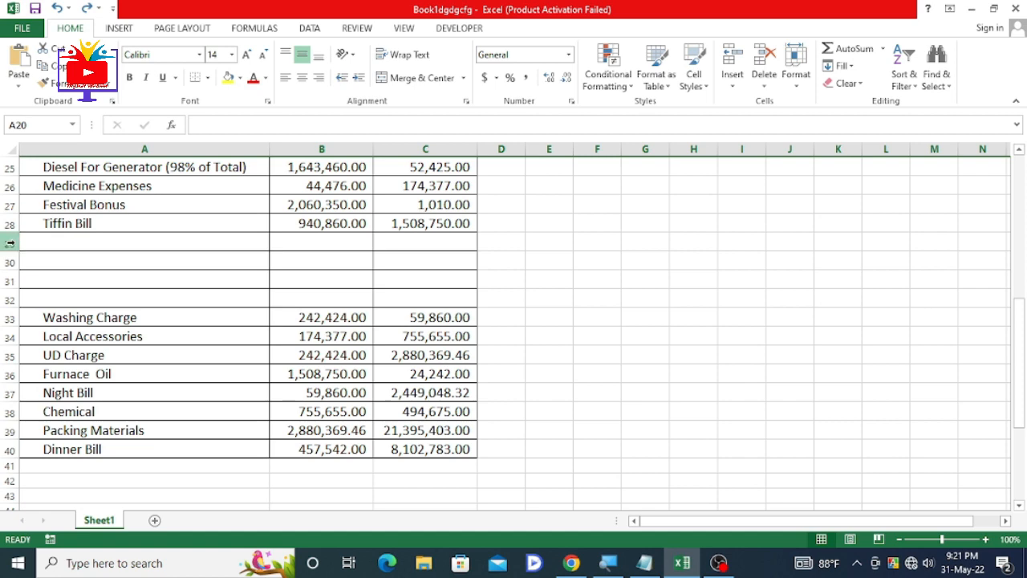
pyautogui.moveTo(10, 242); pyautogui.dragTo(14, 294)
pyautogui.scroll(8, 401, 321)
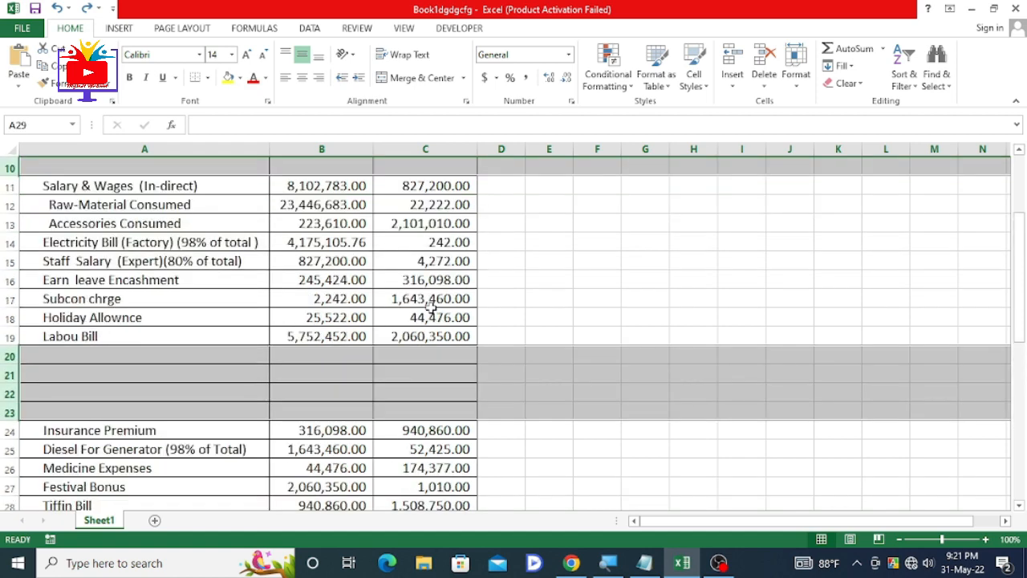
pyautogui.scroll(-8, 440, 244)
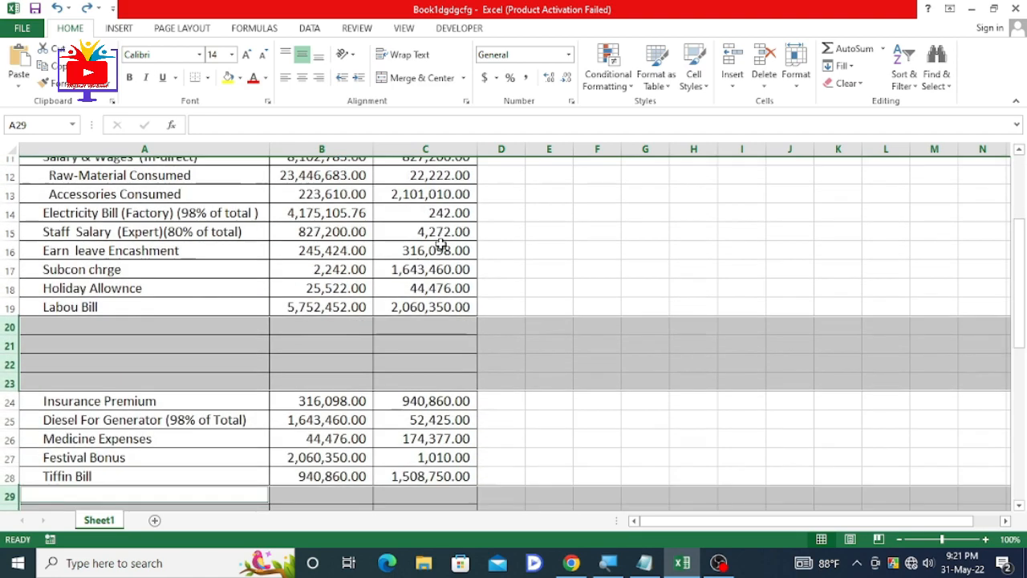
pyautogui.scroll(-1, 440, 244)
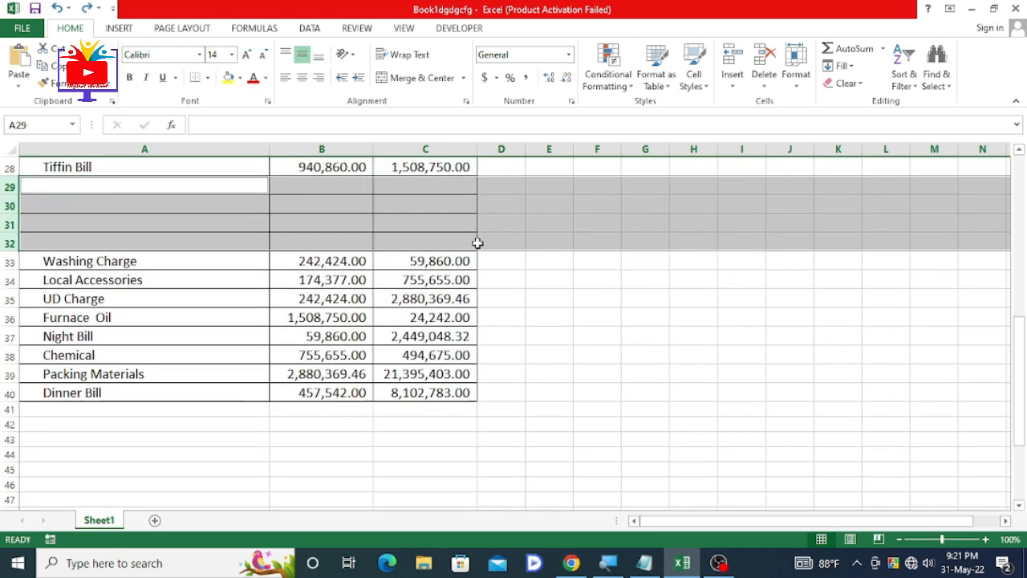
pyautogui.scroll(4, 147, 227)
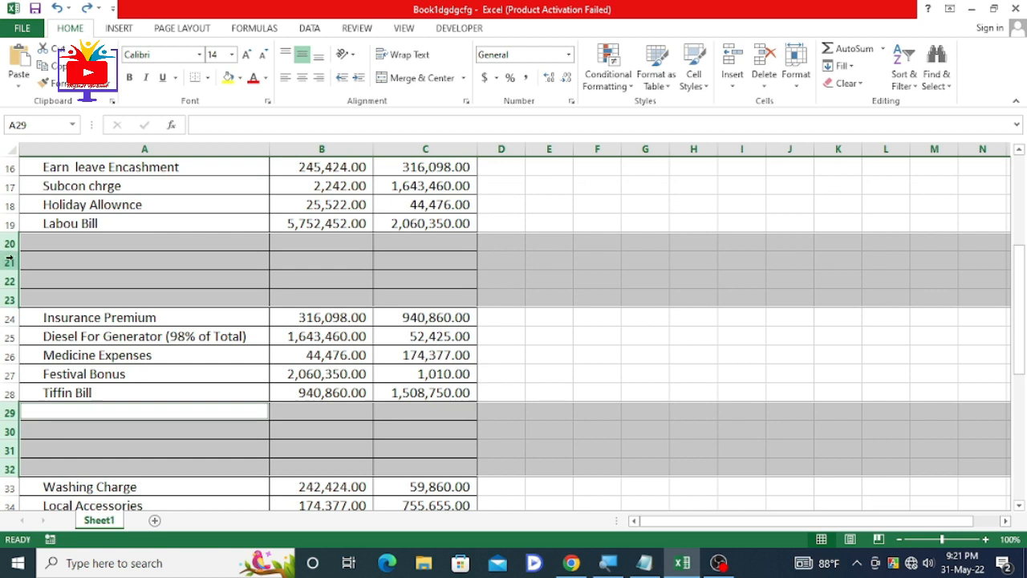
# Step: Delete the selected blank rows 7 to 10, 20 to 23 and 29 to 32 in one go
pyautogui.rightClick(6, 431)
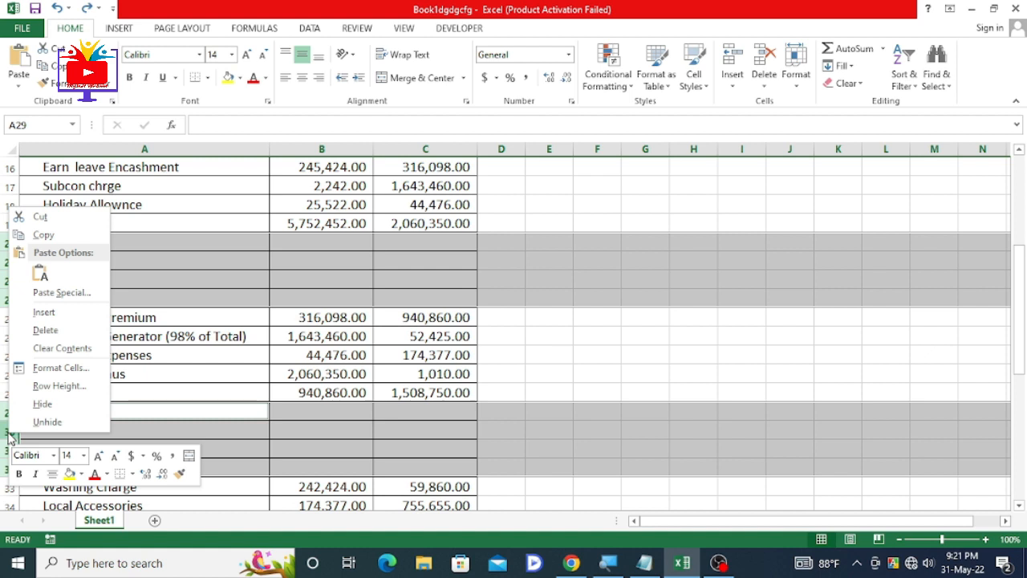
pyautogui.click(56, 331)
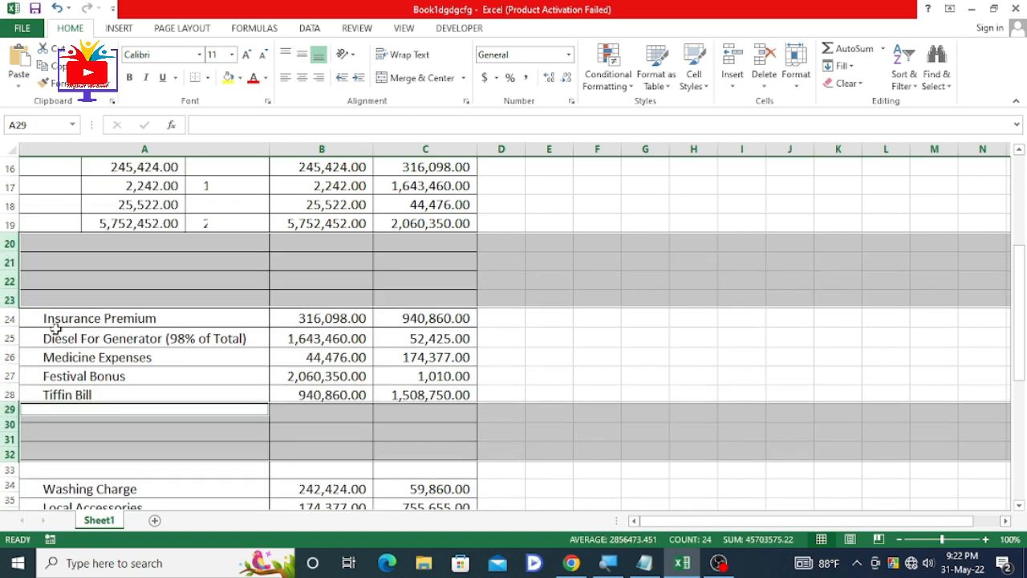
pyautogui.scroll(5, 417, 329)
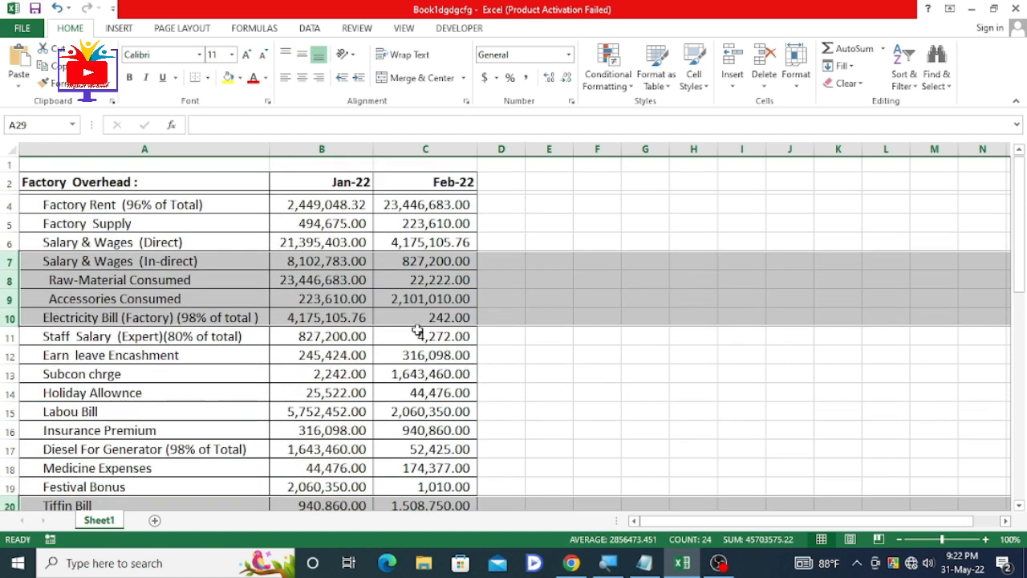
# Step: Undo the deletion of the three blank row blocks and look over the restored table
pyautogui.hotkey('ctrl', 'z')
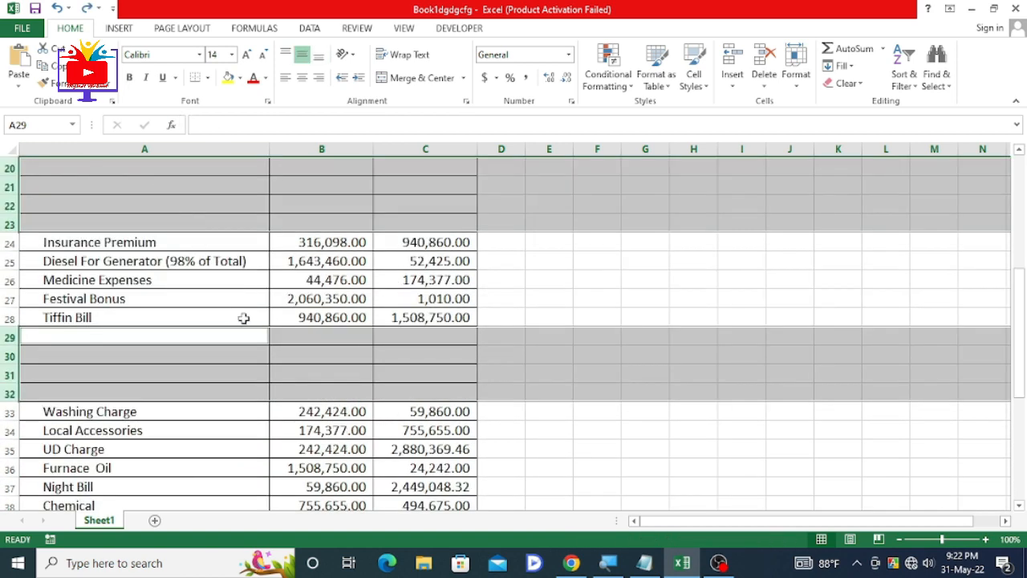
pyautogui.scroll(4, 244, 319)
pyautogui.scroll(3, 243, 318)
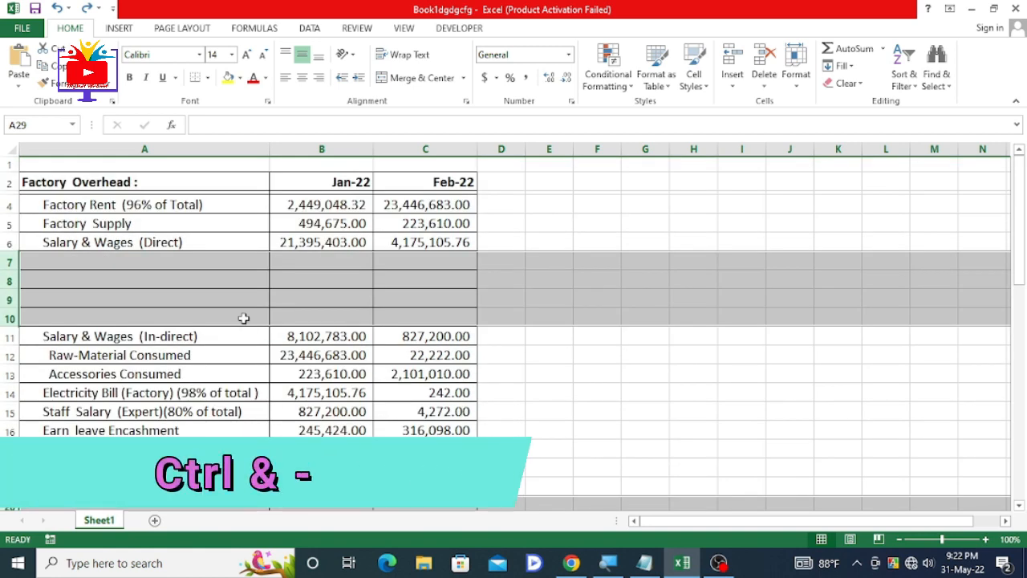
# Step: Delete the three selected blocks of blank rows again and review the whole overhead table
pyautogui.scroll(-6, 243, 318)
pyautogui.hotkey('ctrl', '-')
pyautogui.scroll(6, 243, 319)
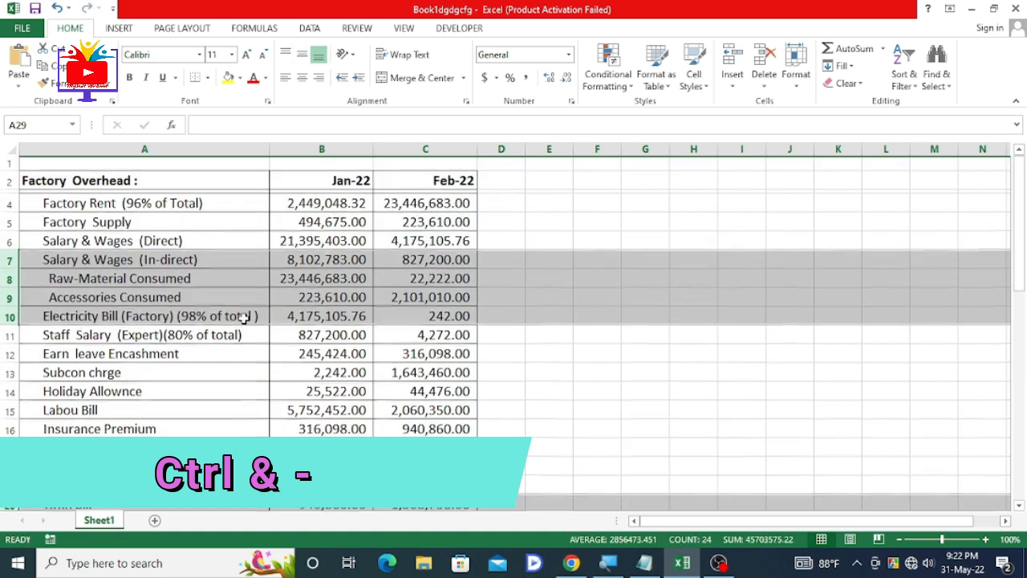
pyautogui.scroll(-4, 243, 319)
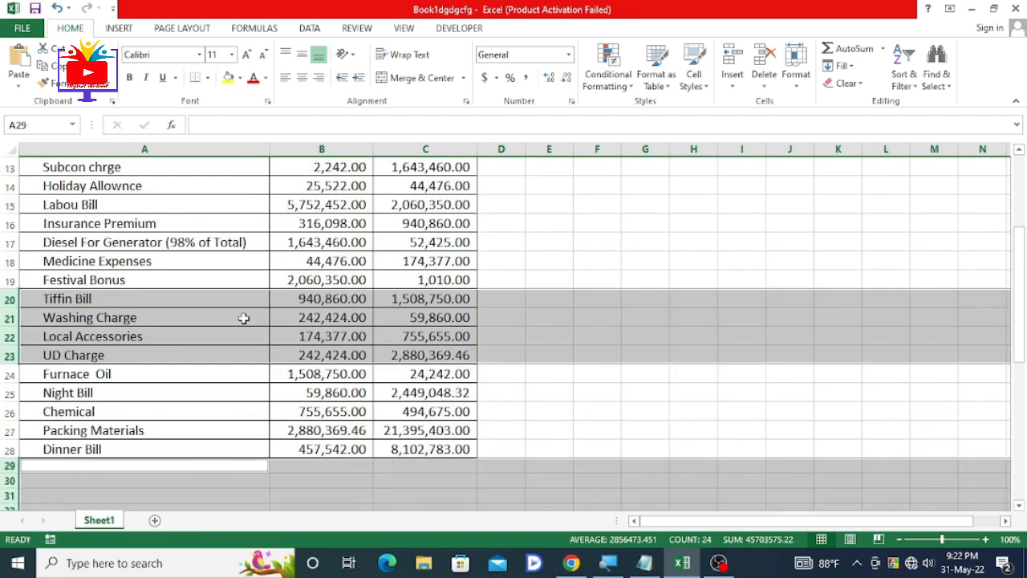
pyautogui.scroll(4, 243, 319)
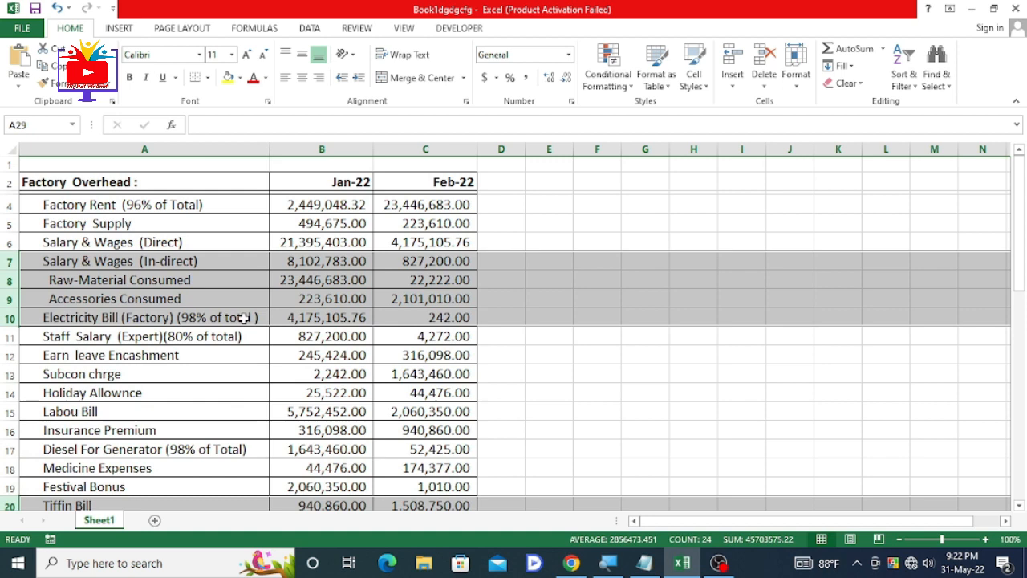
# Step: Undo the repeated deletion of the blank rows and return to the start of the table
pyautogui.click(56, 8)
pyautogui.scroll(6, 351, 280)
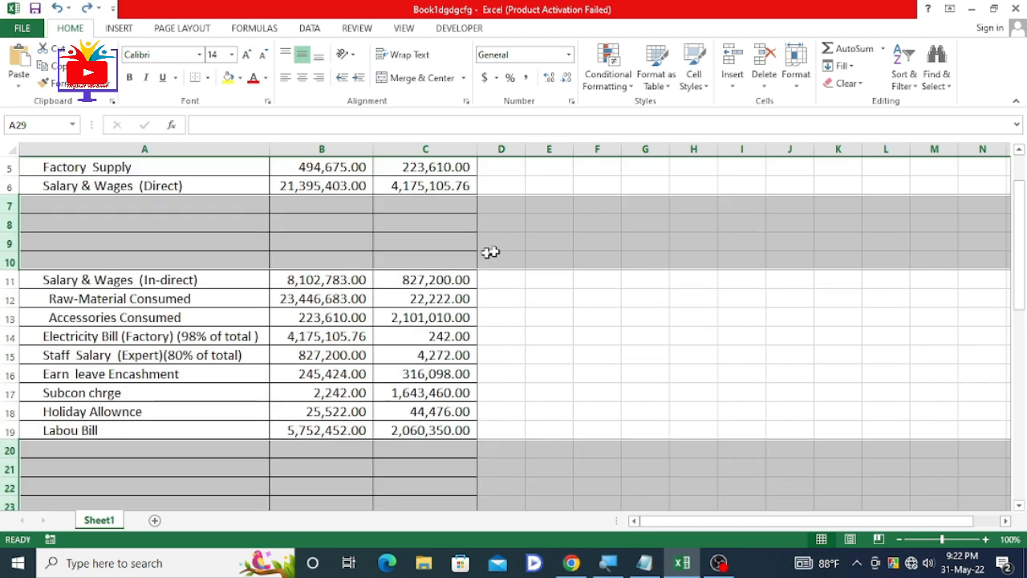
# Step: Remove the selected blank rows 7 to 10, 20 to 23 and 29 to 32 with Delete Sheet Rows and check the table
pyautogui.click(766, 88)
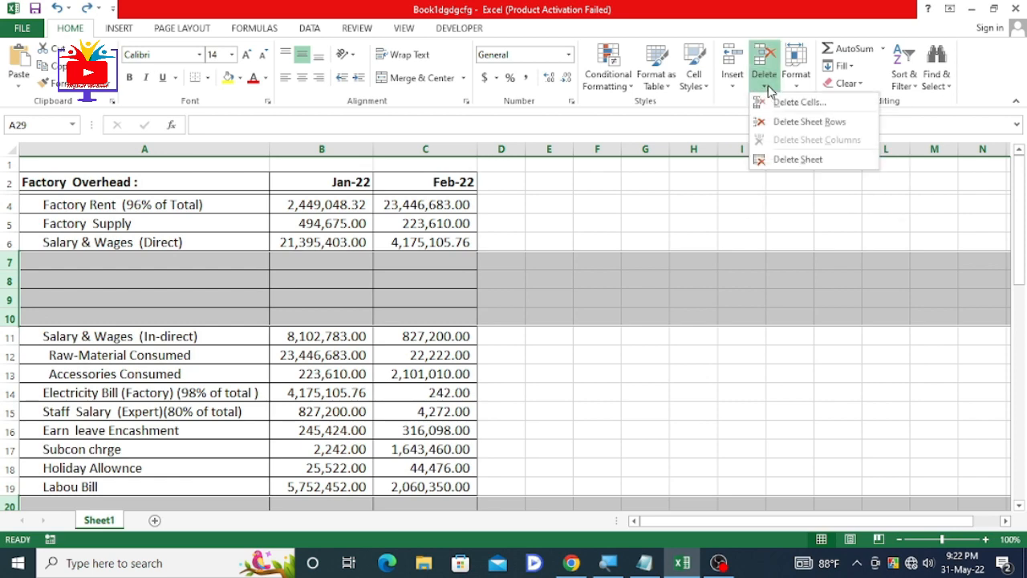
pyautogui.click(795, 118)
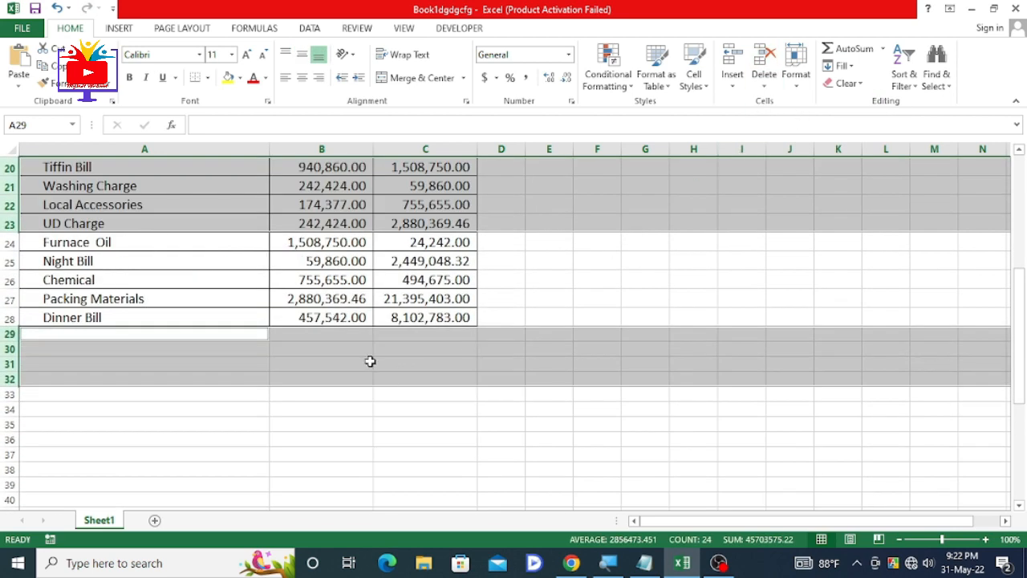
pyautogui.scroll(5, 369, 358)
pyautogui.scroll(1, 369, 358)
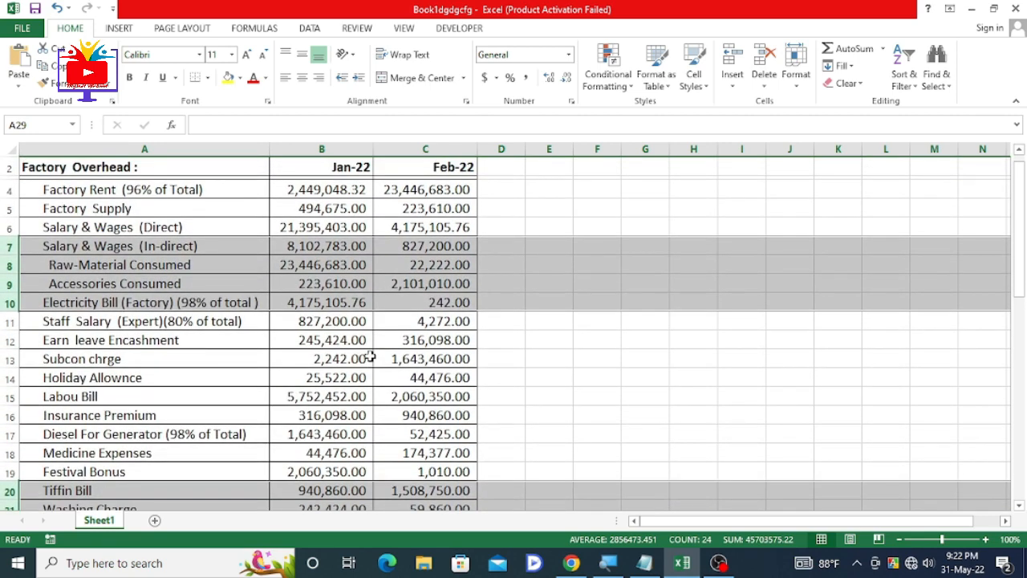